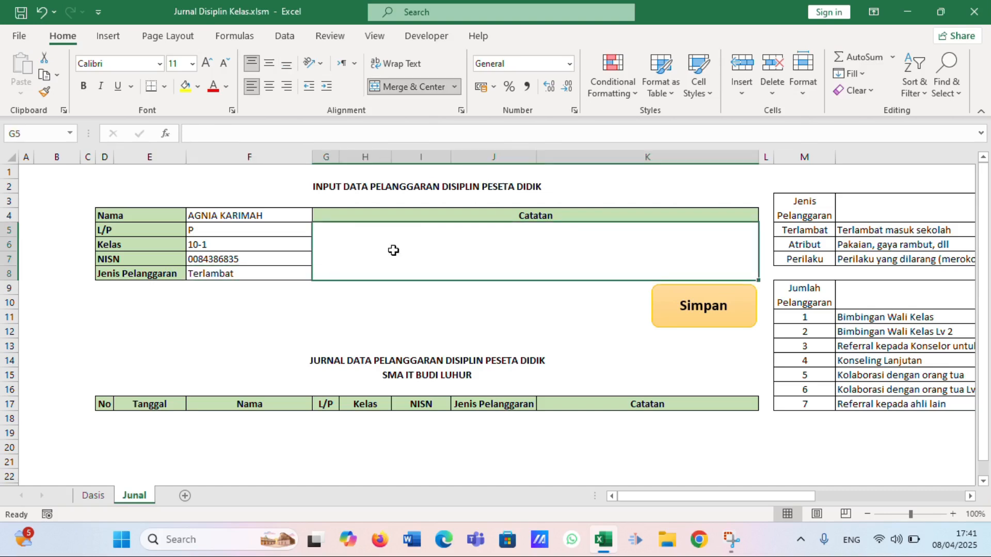
- Enter the note "Terlambat 5 menit" in the Catatan box and save the violation record to the journal
{"action": "type", "text": "Te"}
{"action": "type", "text": "rlam"}
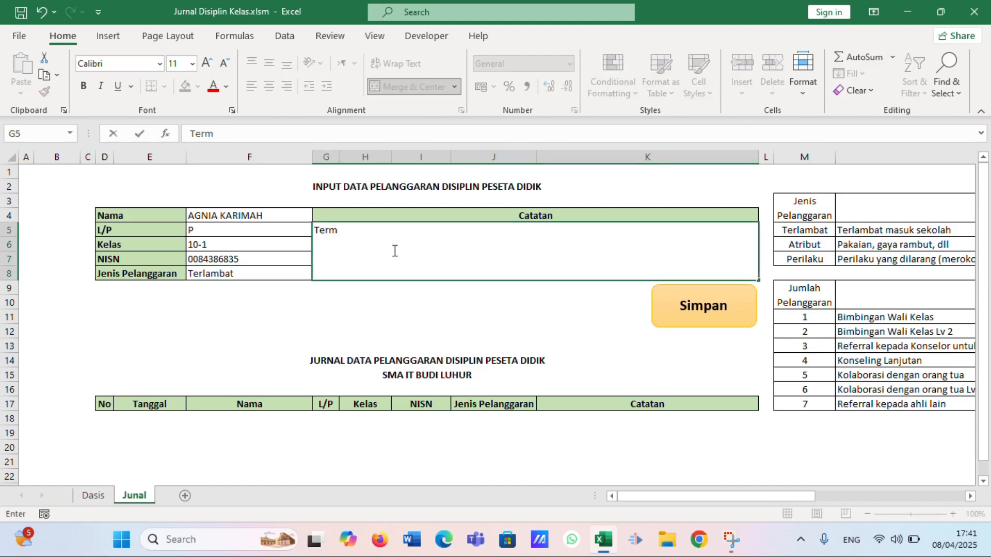
{"action": "key", "text": "BackSpace"}
{"action": "type", "text": "lambat 5 menit"}
{"action": "key", "text": "Return"}
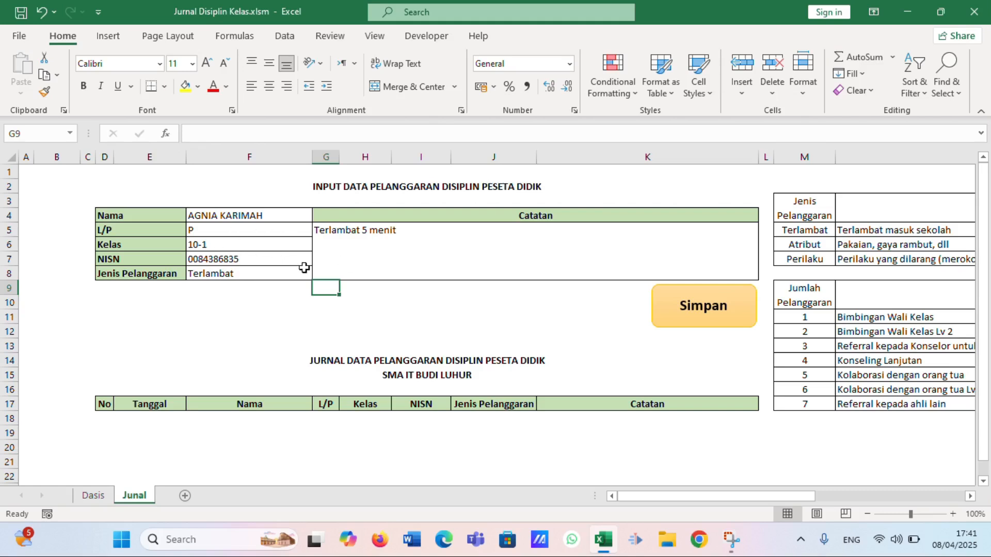
{"action": "left_click", "coordinate": [691, 304]}
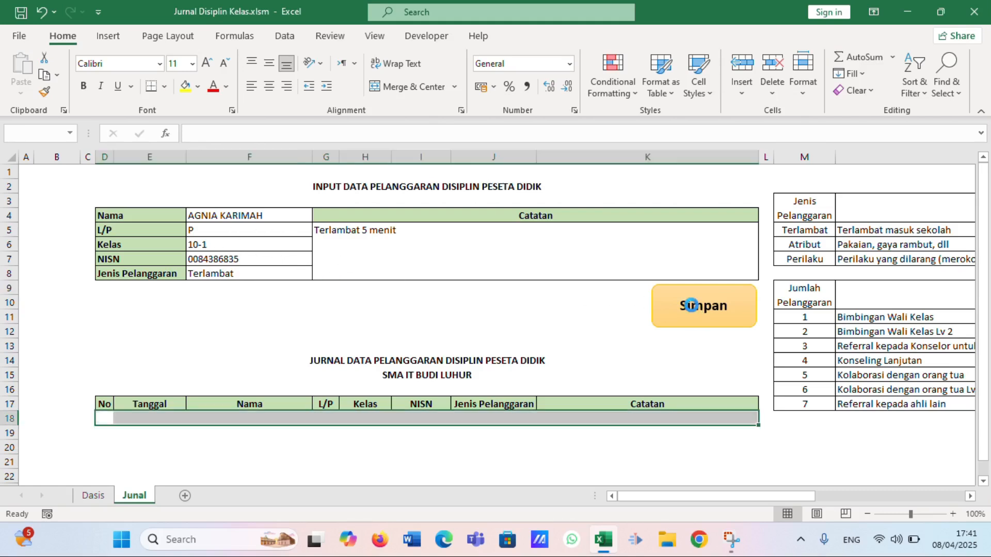
- Choose a different student's name in the entry form and set Jenis Pelanggaran to Atribut
{"action": "left_click", "coordinate": [275, 215]}
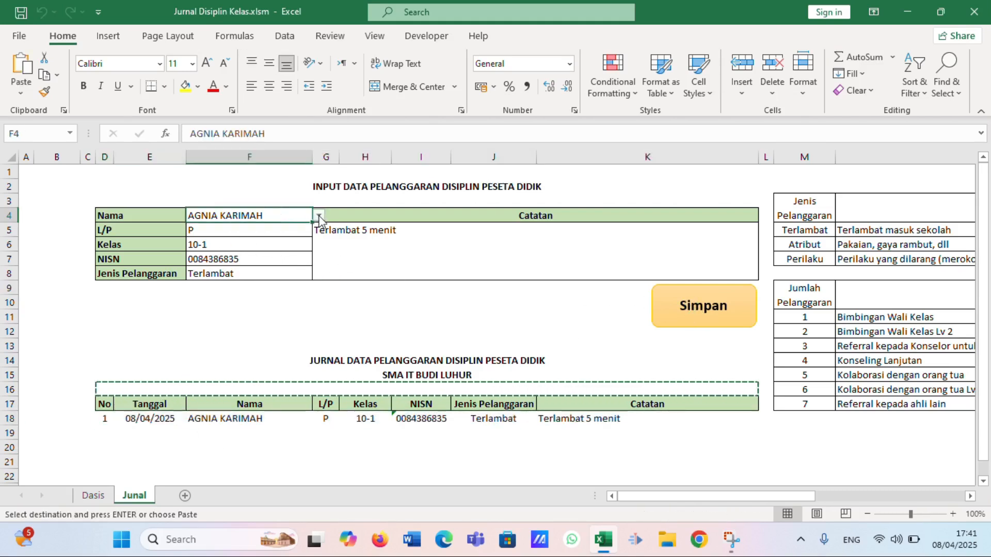
{"action": "key", "text": "alt+Down"}
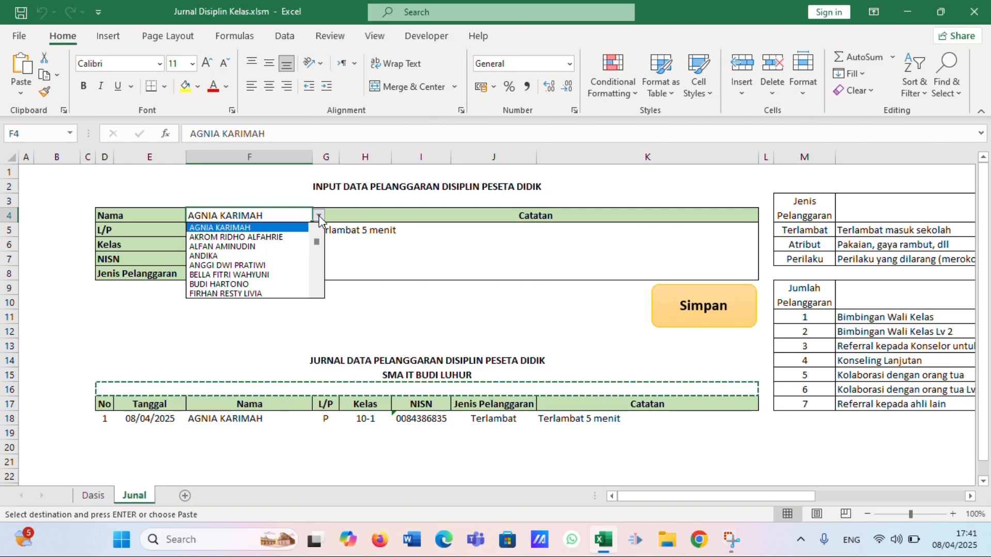
{"action": "left_click", "coordinate": [285, 275]}
{"action": "left_click", "coordinate": [288, 269]}
{"action": "key", "text": "alt+Down"}
{"action": "left_click", "coordinate": [295, 291]}
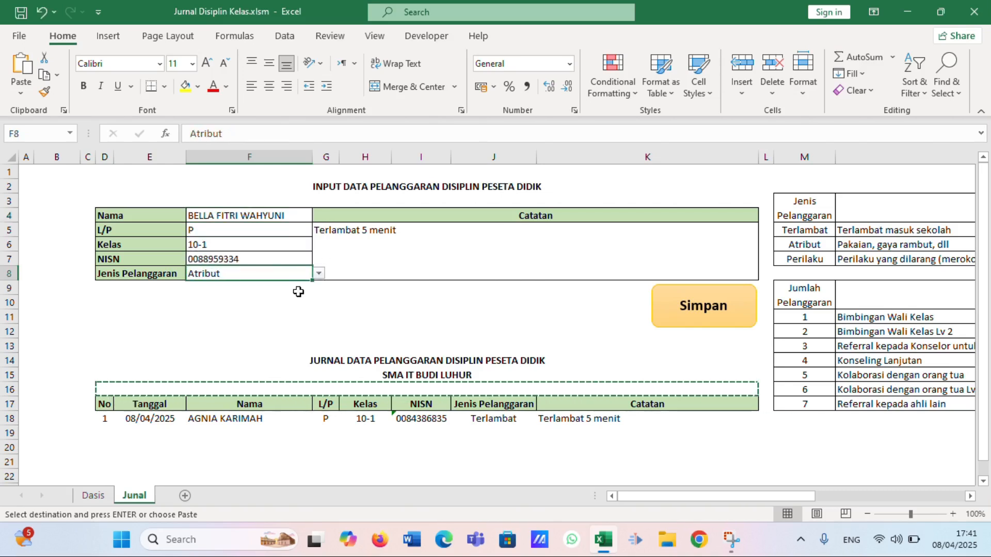
- Replace the Catatan note with "Tidak pakai dasi" and save the record to the journal
{"action": "left_click", "coordinate": [380, 252]}
{"action": "type", "text": "Tidak pakai dasi"}
{"action": "left_click", "coordinate": [712, 307]}
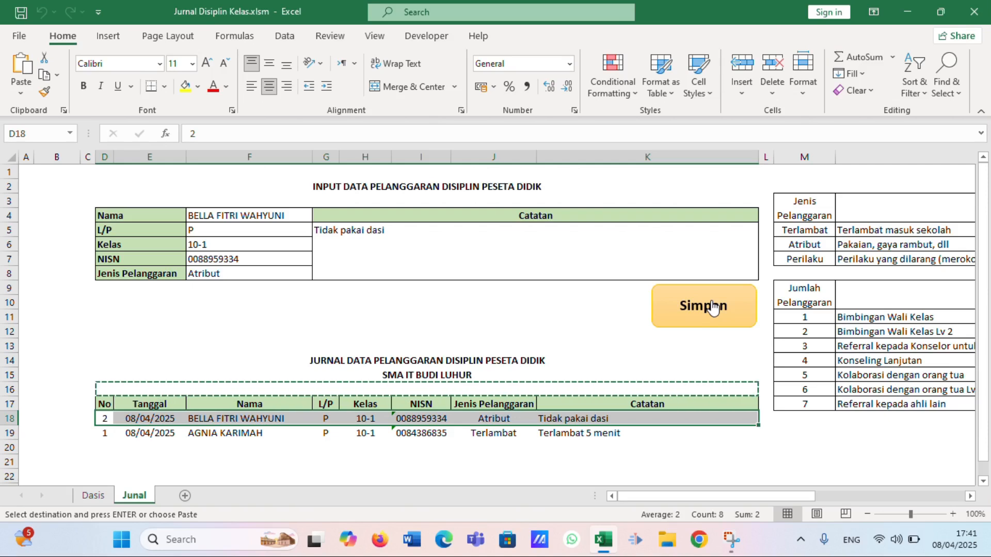
{"action": "left_click", "coordinate": [506, 320]}
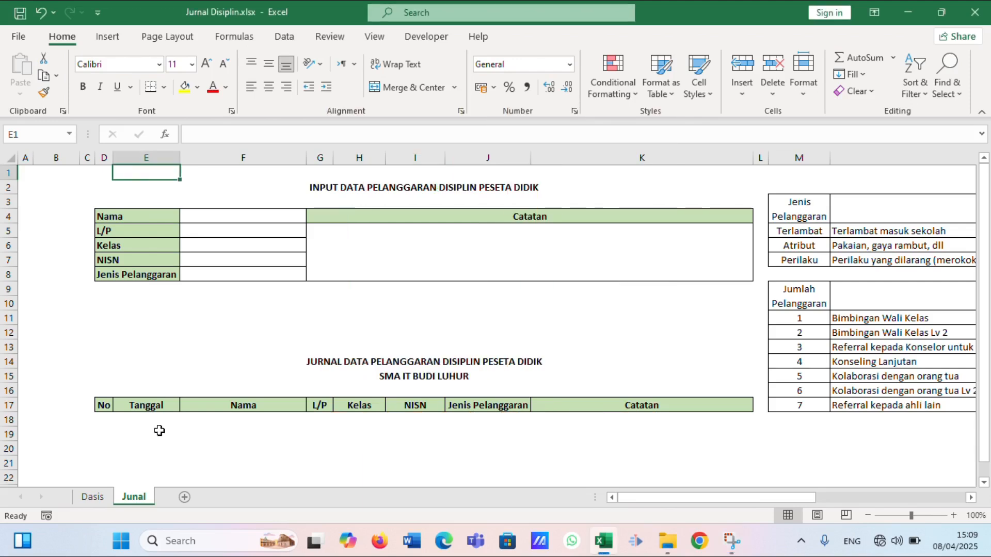
- Examine the student list on the Dasis sheet and the empty entry form fields on the Junal sheet
{"action": "left_click", "coordinate": [95, 502]}
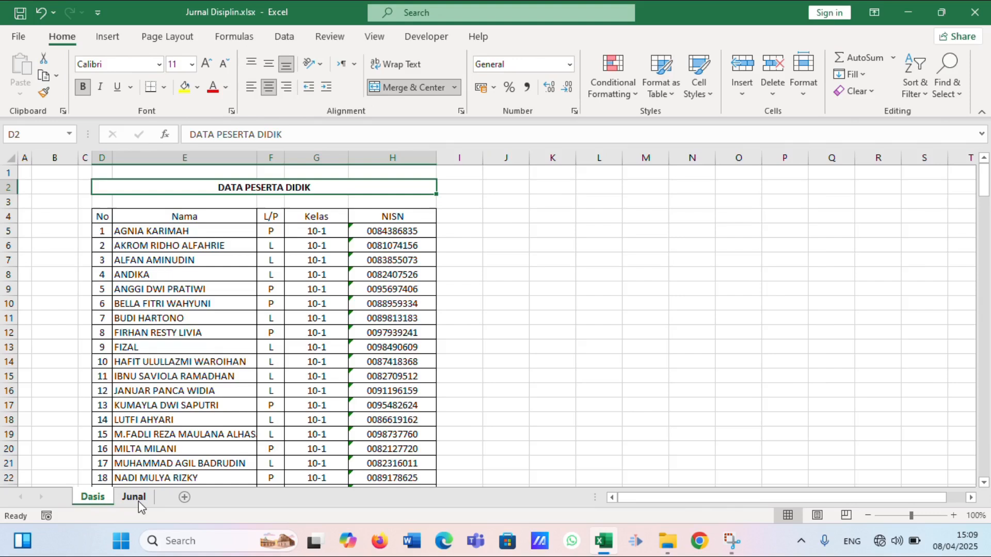
{"action": "left_click", "coordinate": [138, 503]}
{"action": "left_click", "coordinate": [93, 498]}
{"action": "left_click", "coordinate": [132, 498]}
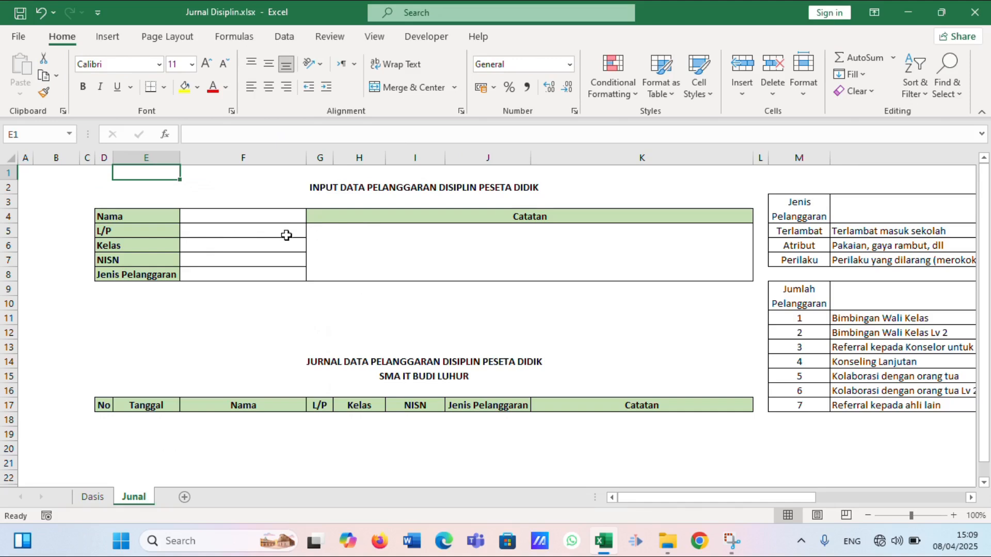
{"action": "key", "text": "Down"}
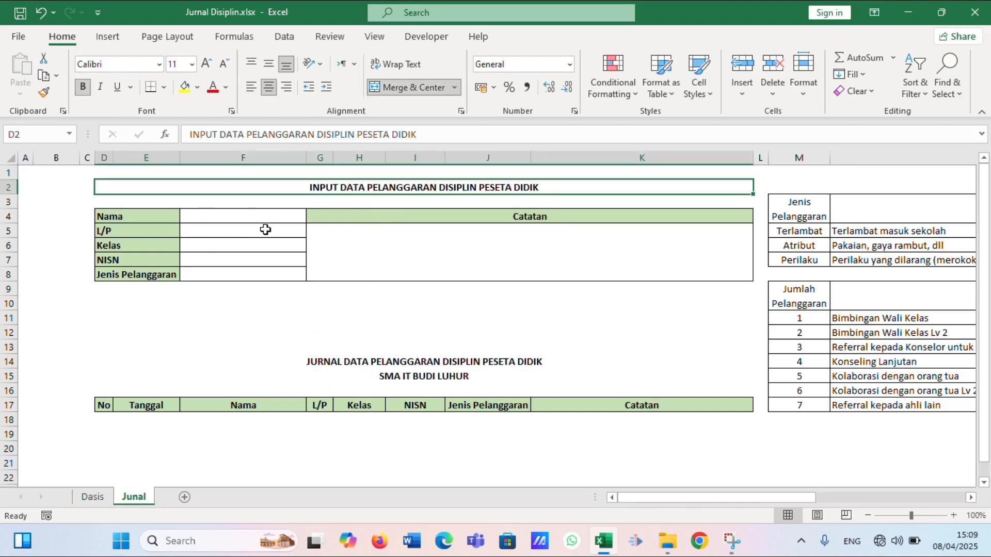
{"action": "left_click", "coordinate": [265, 229]}
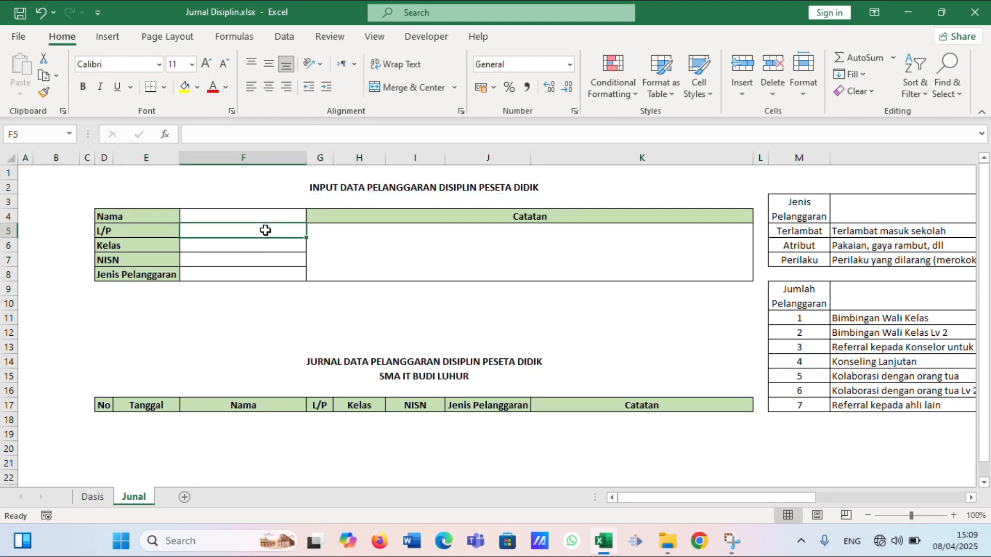
{"action": "left_click", "coordinate": [259, 243]}
{"action": "left_click", "coordinate": [250, 259]}
{"action": "left_click", "coordinate": [242, 272]}
- Set the data validation of the Nama cell F4 on the Junal sheet to allow a List
{"action": "left_click", "coordinate": [247, 218]}
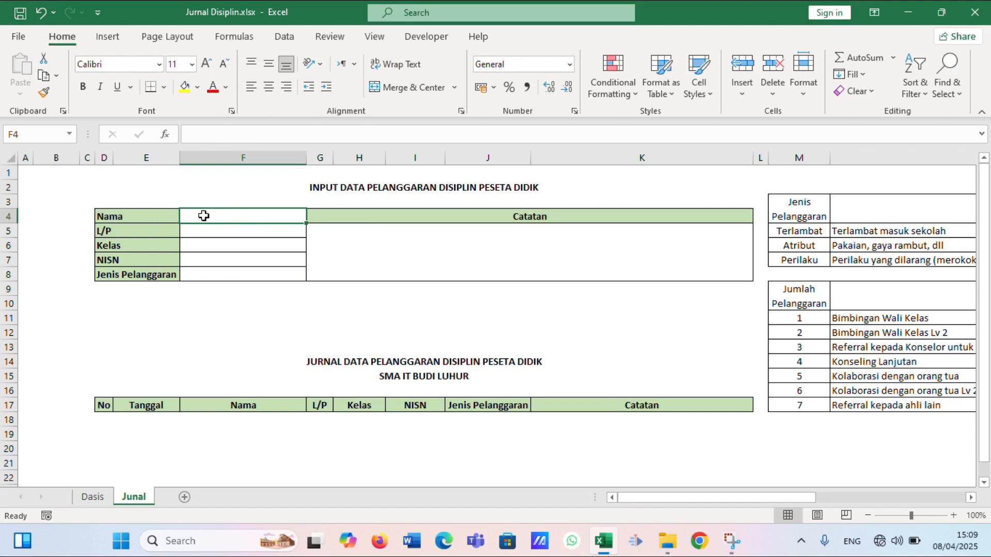
{"action": "left_click", "coordinate": [284, 37]}
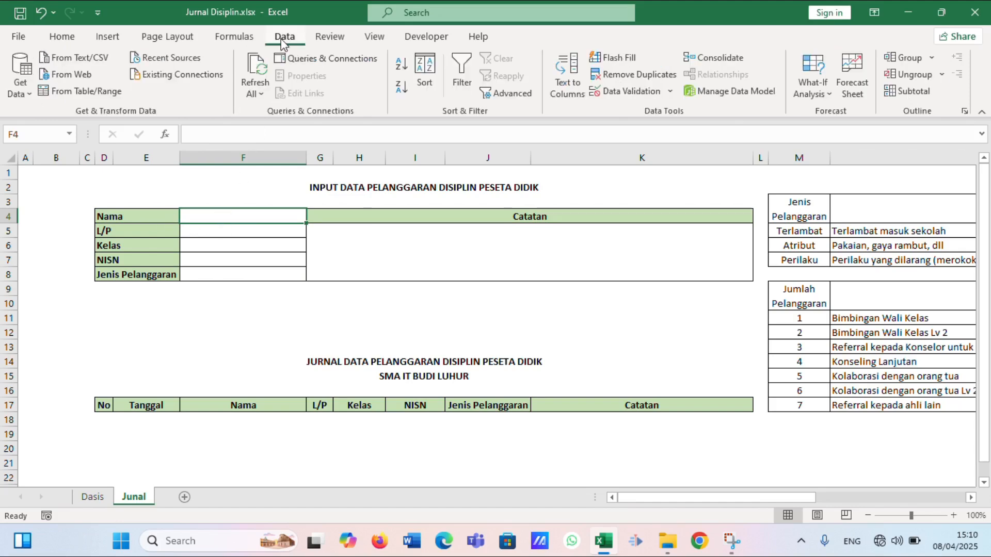
{"action": "left_click", "coordinate": [644, 90]}
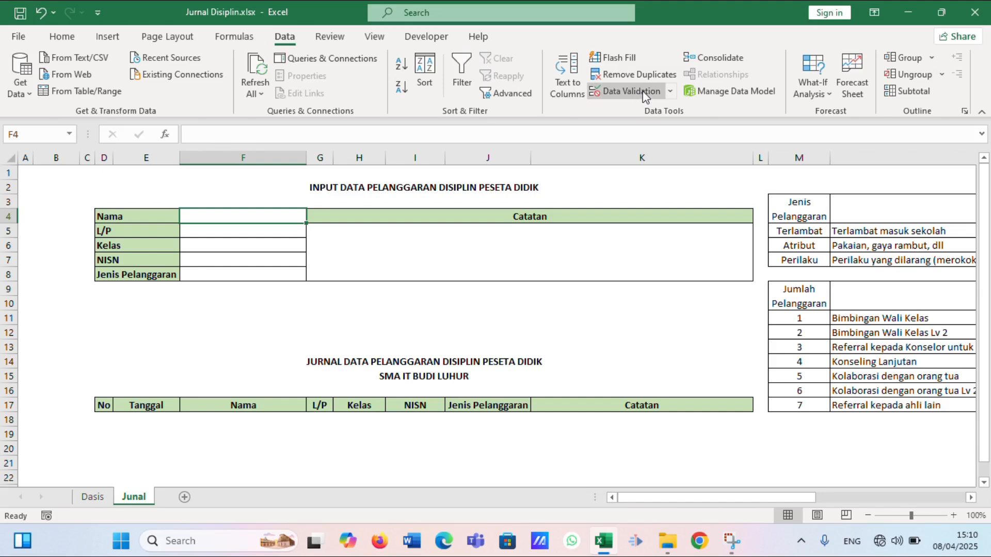
{"action": "left_click", "coordinate": [609, 316]}
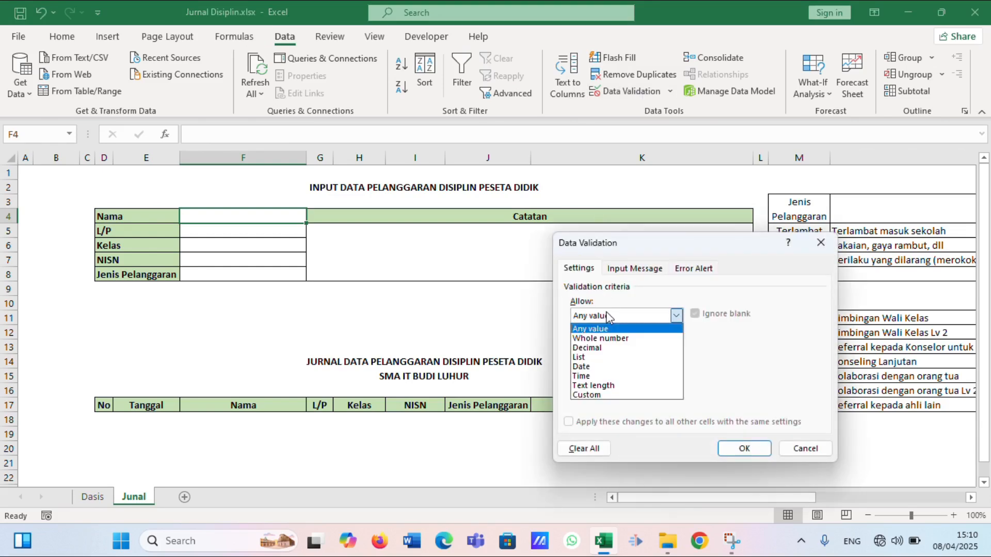
{"action": "left_click", "coordinate": [597, 357]}
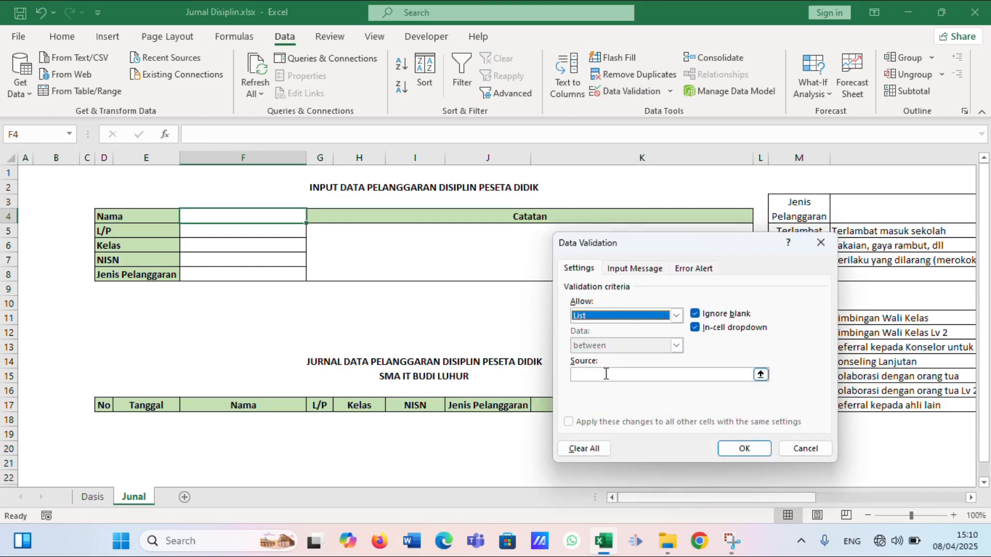
- Use the student name range =Dasis!$E$5:$E$204 as the list source and apply the validation
{"action": "left_click", "coordinate": [605, 374]}
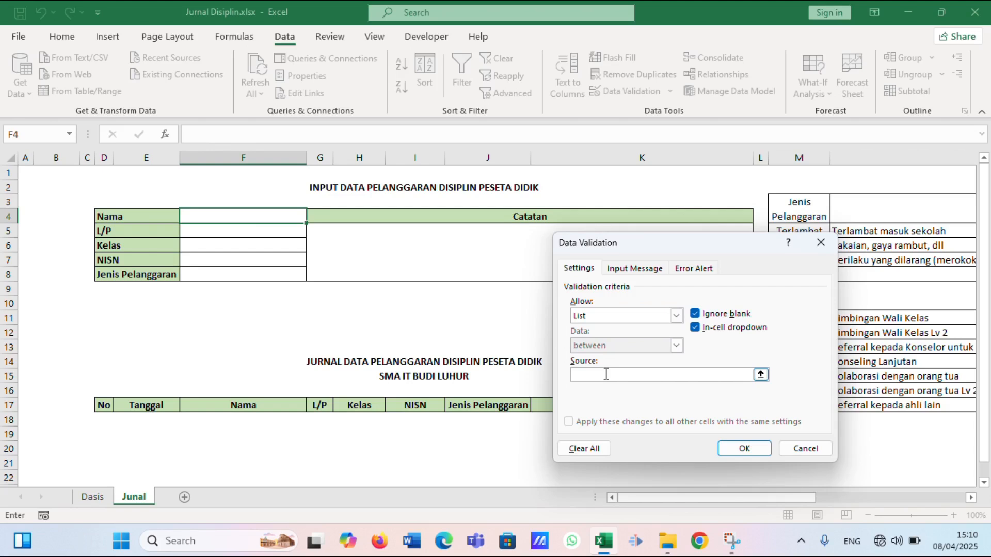
{"action": "left_click", "coordinate": [91, 499]}
{"action": "left_click", "coordinate": [162, 230]}
{"action": "type", "text": ":$E$154"}
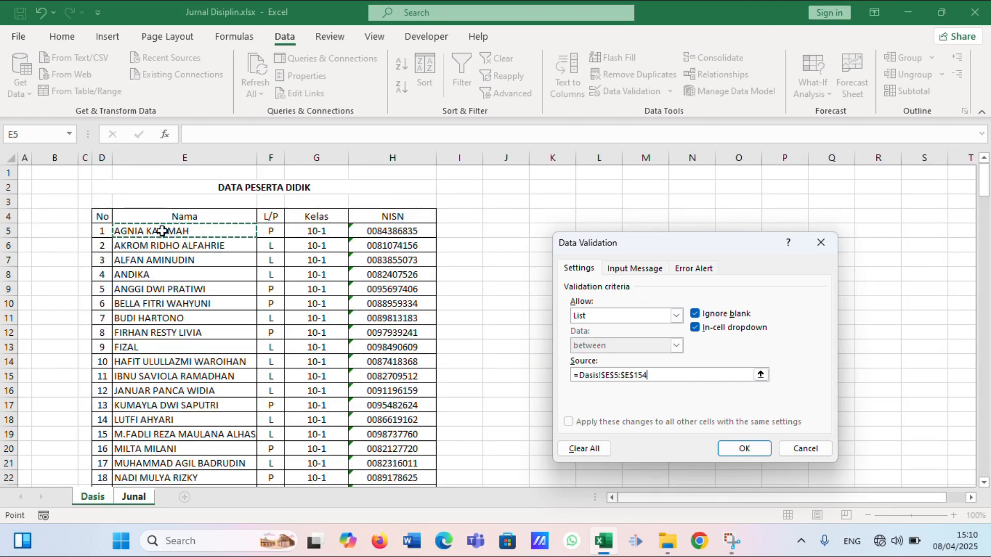
{"action": "key", "text": "shift+Down"}
{"action": "key", "text": "shift+Down"}
{"action": "key", "text": "shift+Down"}
{"action": "key", "text": "shift+Down"}
{"action": "key", "text": "shift+Down"}
{"action": "key", "text": "shift+Down"}
{"action": "key", "text": "shift+Down"}
{"action": "key", "text": "shift+Down"}
{"action": "key", "text": "shift+Down"}
{"action": "key", "text": "shift+Down"}
{"action": "key", "text": "shift+Down"}
{"action": "key", "text": "shift+Down"}
{"action": "key", "text": "shift+Down"}
{"action": "key", "text": "shift+Down"}
{"action": "key", "text": "shift+Down"}
{"action": "key", "text": "shift+Down"}
{"action": "key", "text": "shift+Down"}
{"action": "key", "text": "shift+Down"}
{"action": "key", "text": "shift+Down"}
{"action": "key", "text": "shift+Down"}
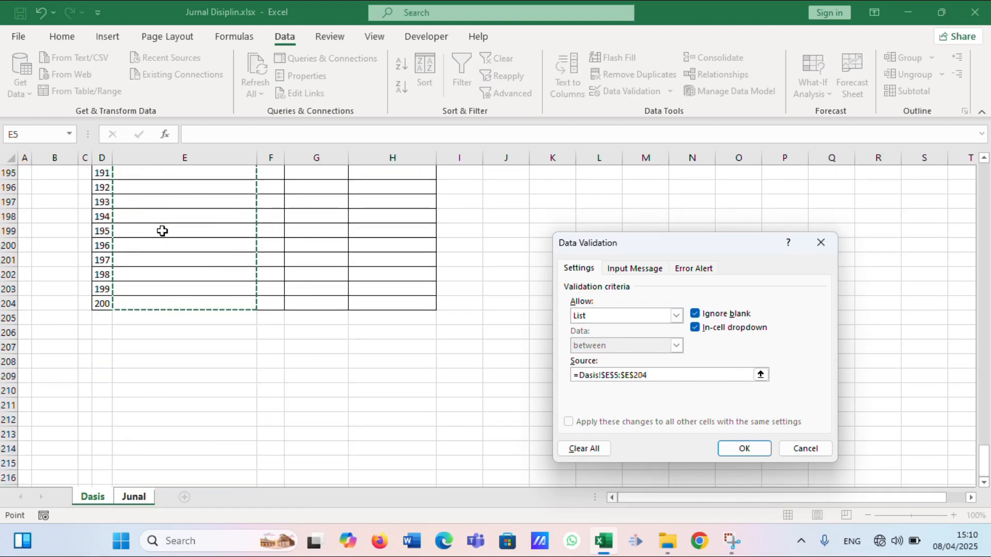
{"action": "left_click", "coordinate": [732, 450]}
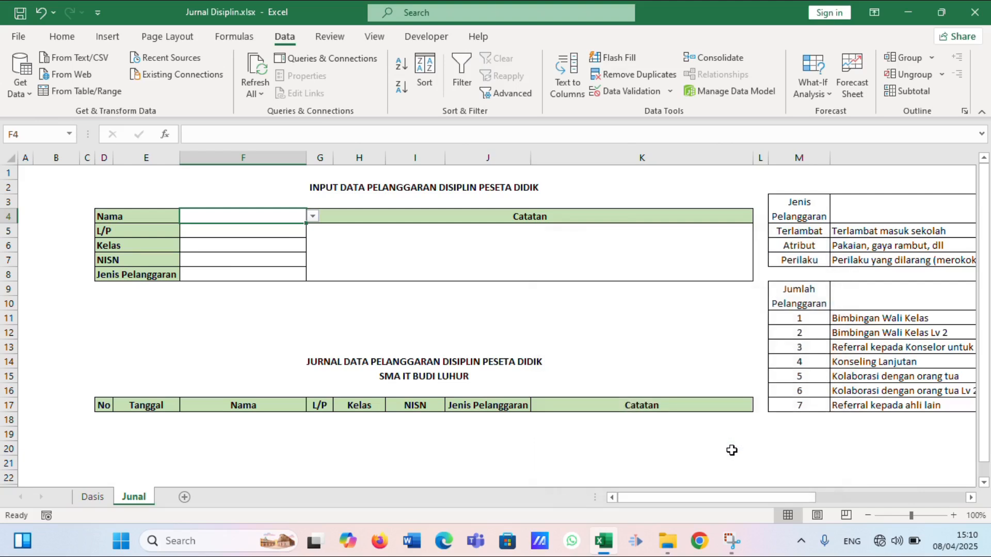
- Browse the student names offered by the dropdown in cell F4 without choosing one
{"action": "left_click", "coordinate": [312, 216]}
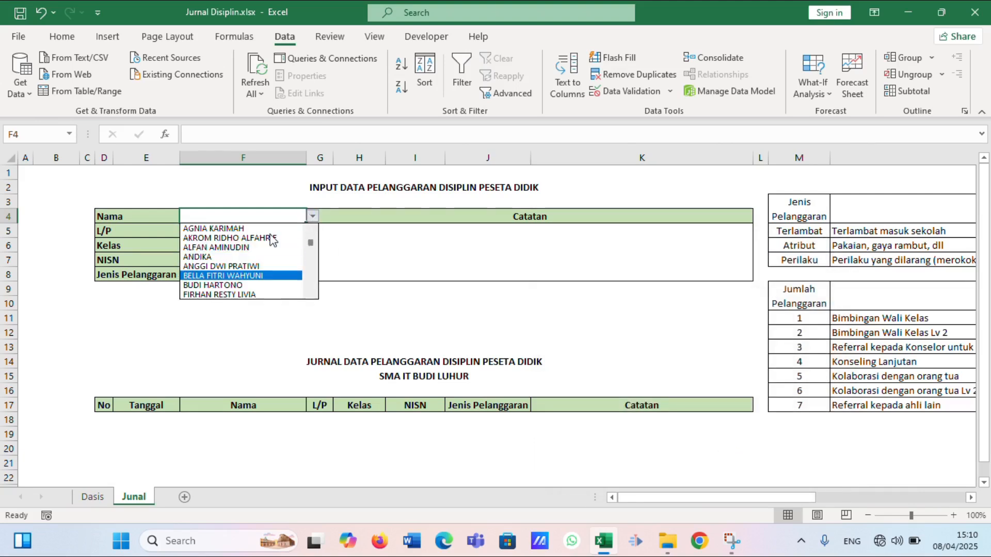
{"action": "key", "text": "Up"}
{"action": "key", "text": "Up"}
{"action": "key", "text": "Up"}
{"action": "key", "text": "Up"}
{"action": "key", "text": "Up"}
{"action": "key", "text": "Up"}
{"action": "key", "text": "Up"}
{"action": "key", "text": "Up"}
{"action": "key", "text": "Up"}
{"action": "key", "text": "Up"}
{"action": "key", "text": "Up"}
{"action": "key", "text": "Up"}
{"action": "key", "text": "Up"}
{"action": "key", "text": "Up"}
{"action": "key", "text": "Up"}
{"action": "key", "text": "Up"}
{"action": "key", "text": "Up"}
{"action": "key", "text": "Up"}
{"action": "key", "text": "Up"}
{"action": "key", "text": "Up"}
{"action": "key", "text": "Down"}
{"action": "key", "text": "Down"}
{"action": "key", "text": "Down"}
{"action": "key", "text": "Down"}
{"action": "key", "text": "Down"}
{"action": "key", "text": "Down"}
{"action": "key", "text": "Down"}
{"action": "key", "text": "Down"}
{"action": "key", "text": "Down"}
{"action": "key", "text": "Down"}
{"action": "key", "text": "Down"}
{"action": "key", "text": "Down"}
{"action": "key", "text": "Down"}
{"action": "key", "text": "Down"}
{"action": "key", "text": "Down"}
{"action": "key", "text": "Down"}
{"action": "key", "text": "Down"}
{"action": "key", "text": "Down"}
{"action": "key", "text": "Down"}
{"action": "key", "text": "Down"}
{"action": "key", "text": "Down"}
{"action": "key", "text": "Down"}
{"action": "key", "text": "Down"}
{"action": "key", "text": "Down"}
{"action": "key", "text": "Down"}
{"action": "key", "text": "Down"}
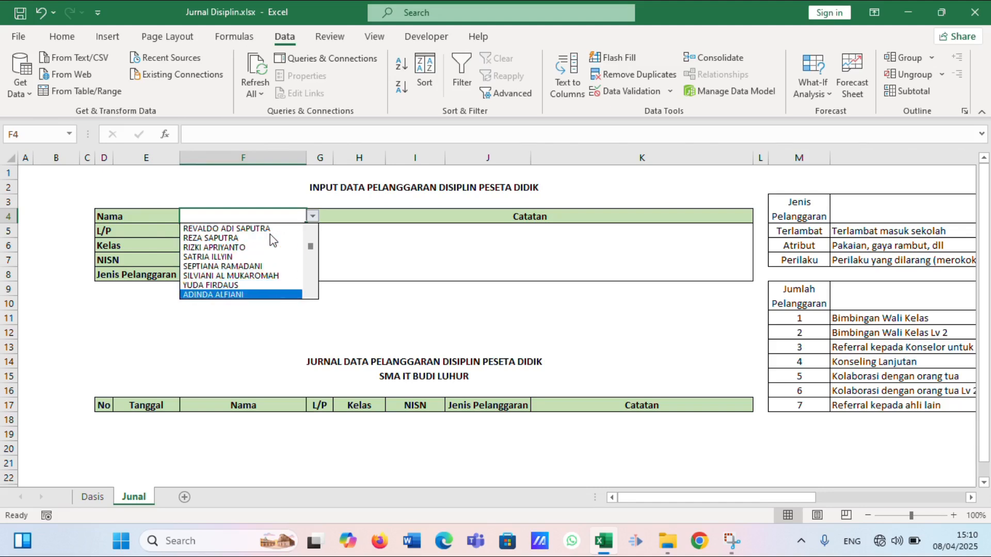
{"action": "key", "text": "Up"}
{"action": "key", "text": "Up"}
{"action": "key", "text": "Up"}
{"action": "key", "text": "Up"}
{"action": "key", "text": "Escape"}
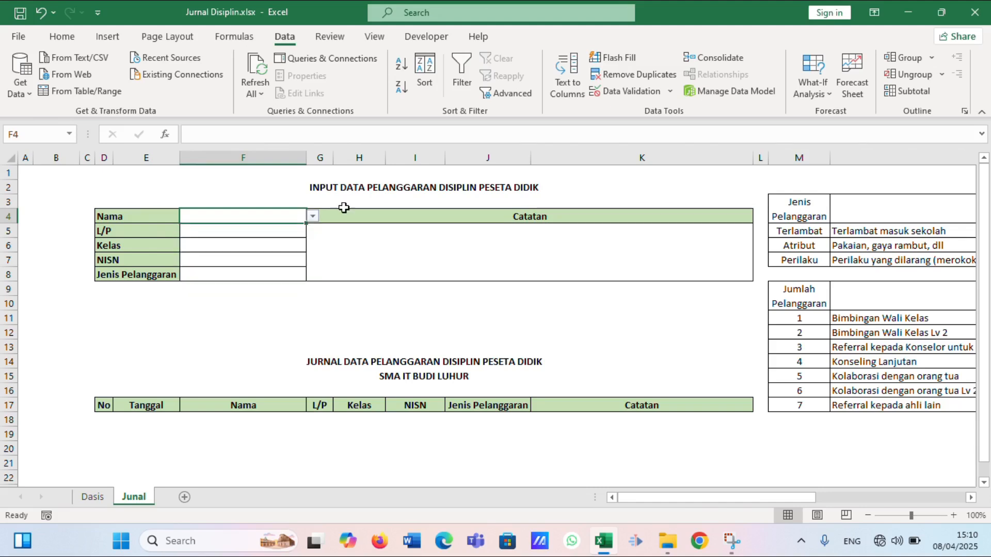
- Start a VLOOKUP formula in the L/P cell F5 with F4 as the lookup value
{"action": "left_click", "coordinate": [210, 228]}
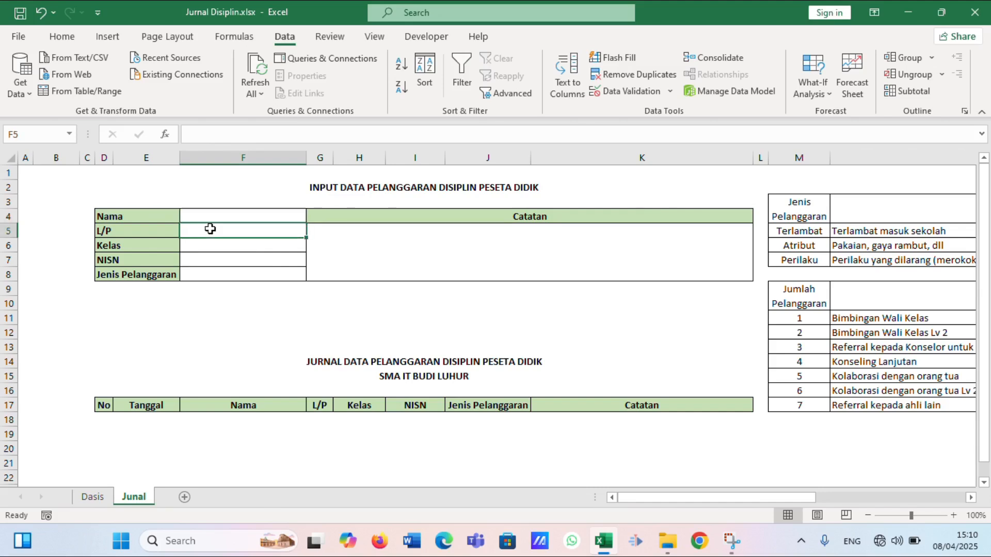
{"action": "type", "text": "="}
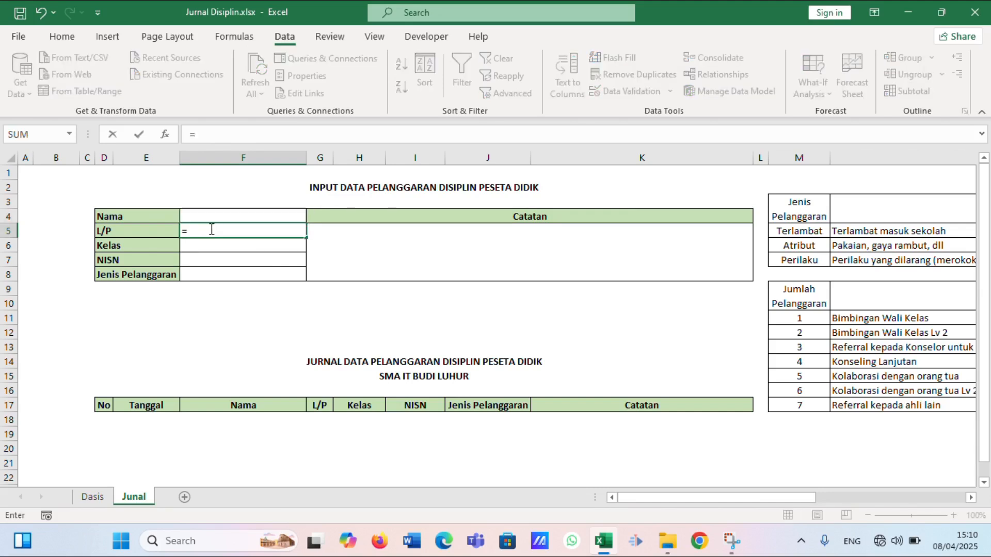
{"action": "type", "text": "vl"}
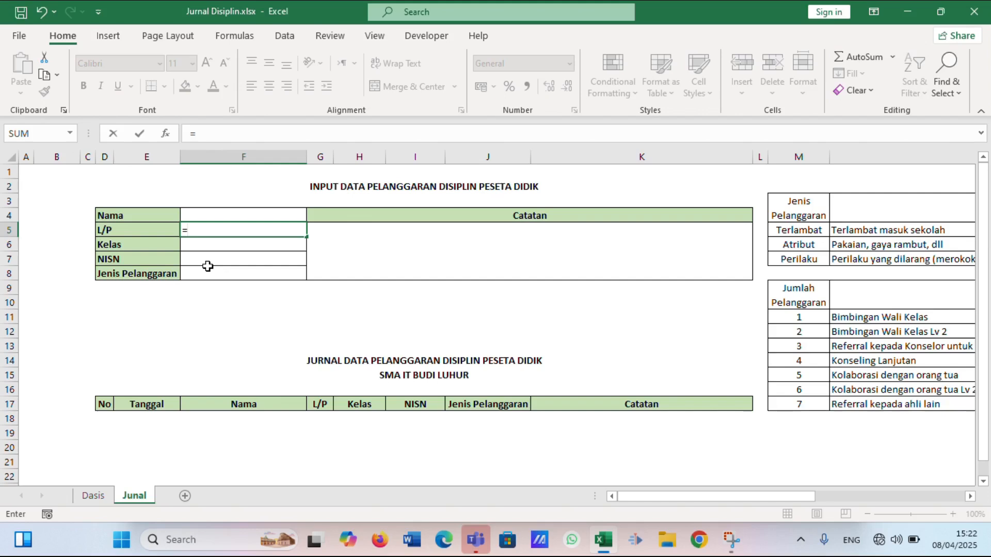
{"action": "type", "text": "vl"}
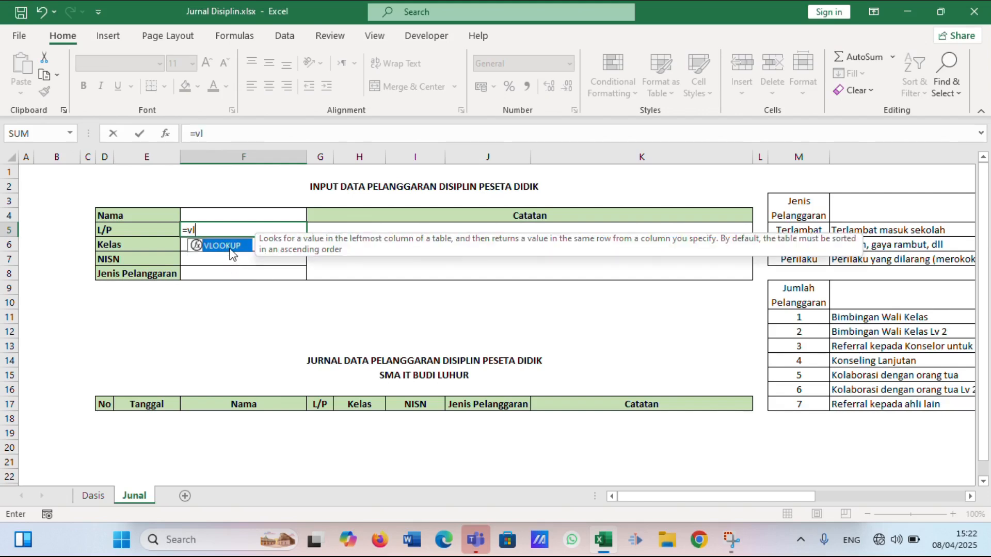
{"action": "double_click", "coordinate": [231, 247]}
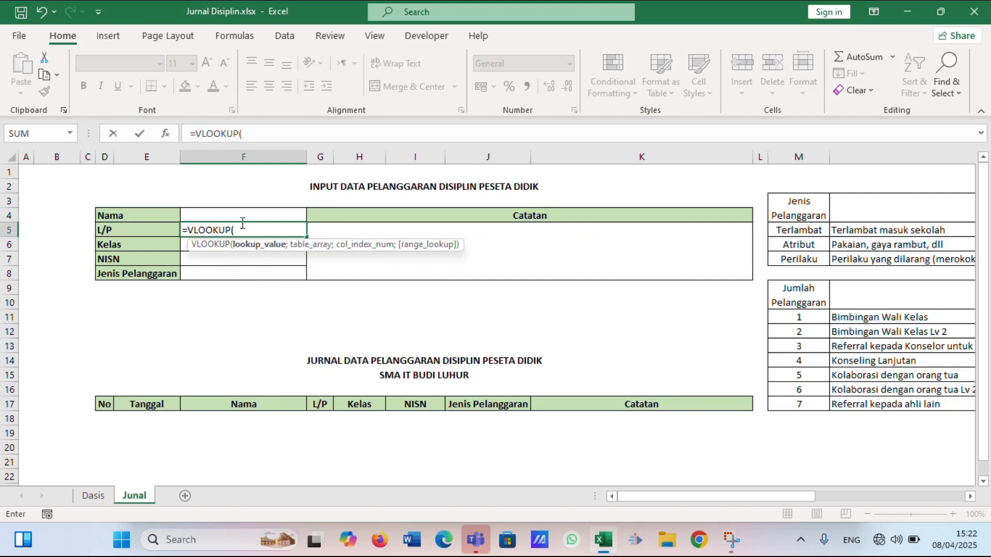
{"action": "left_click", "coordinate": [230, 214]}
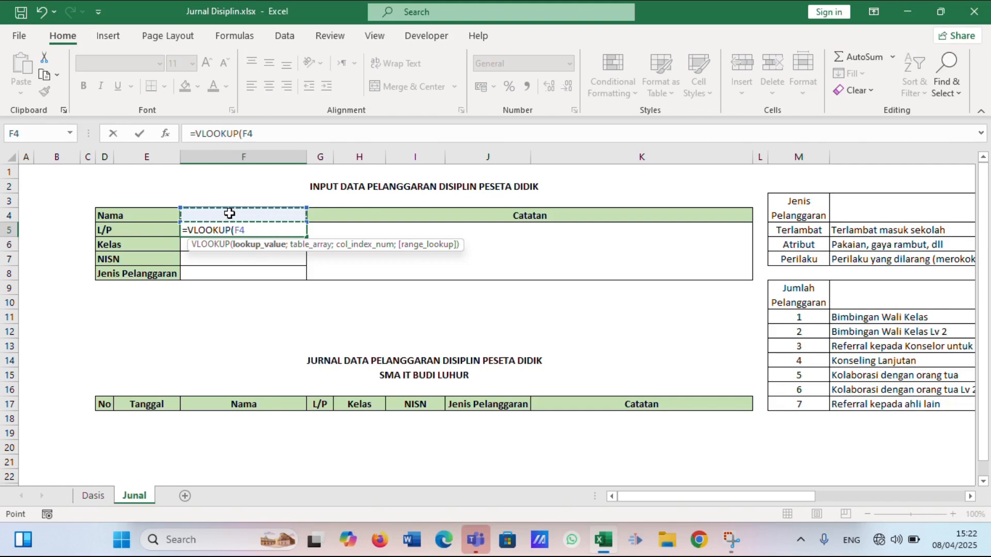
{"action": "type", "text": ";"}
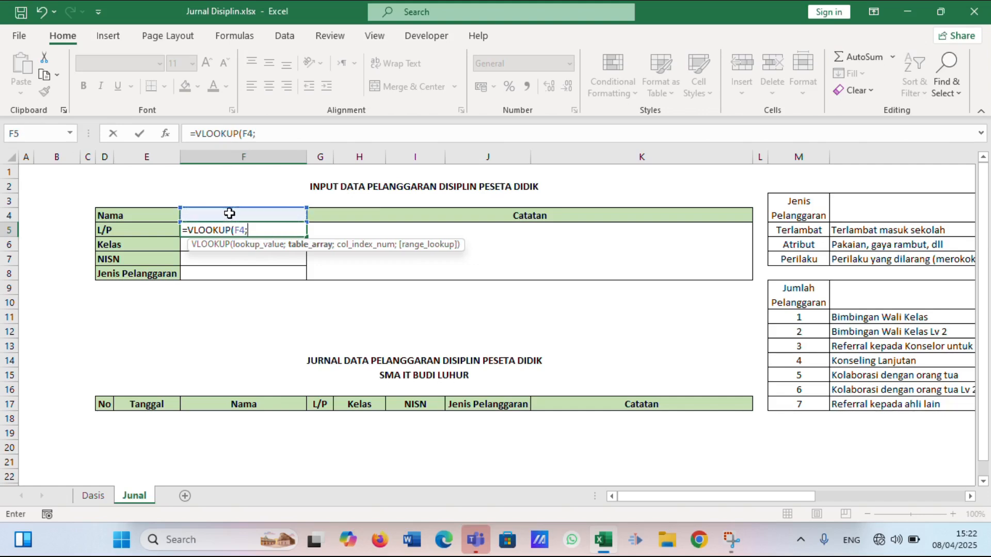
- Set the VLOOKUP table array to the student data as the absolute range Dasis!$E$5:$H$204
{"action": "left_click", "coordinate": [93, 495]}
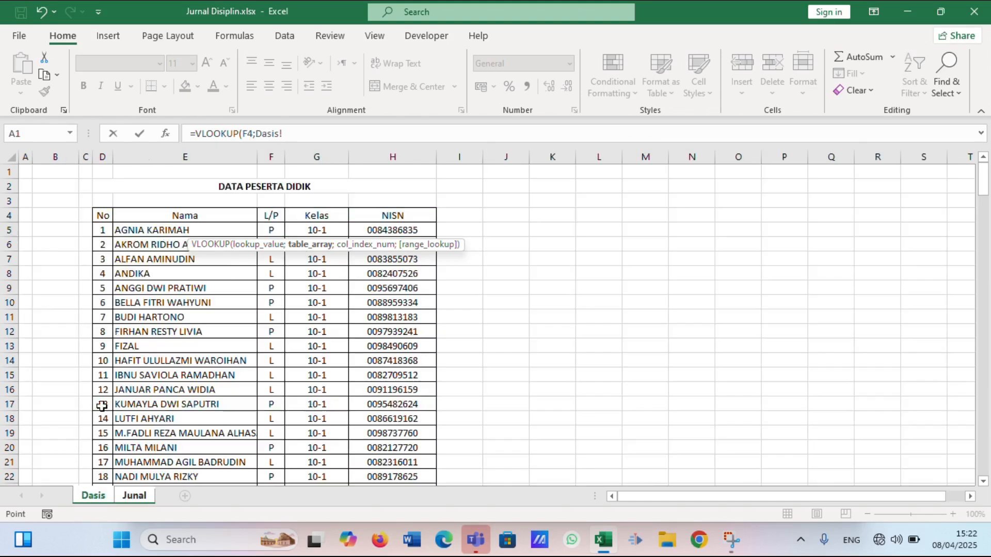
{"action": "left_click", "coordinate": [125, 232]}
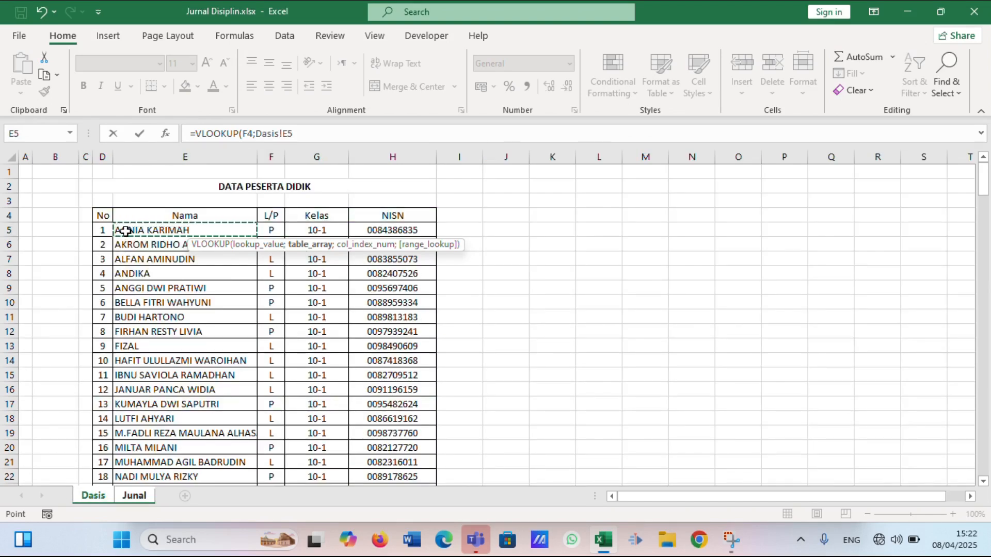
{"action": "left_click_drag", "start_coordinate": [147, 231], "coordinate": [388, 462]}
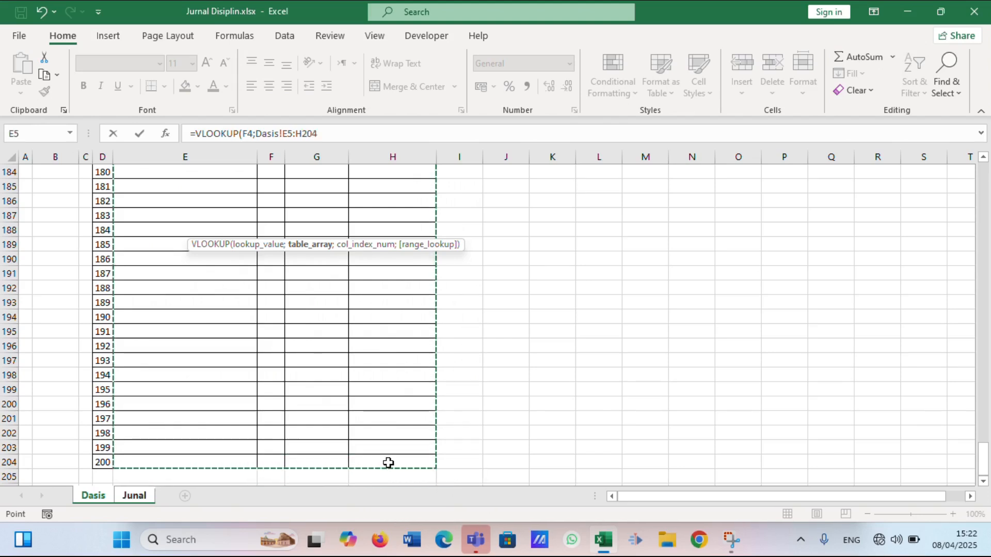
{"action": "key", "text": "F4"}
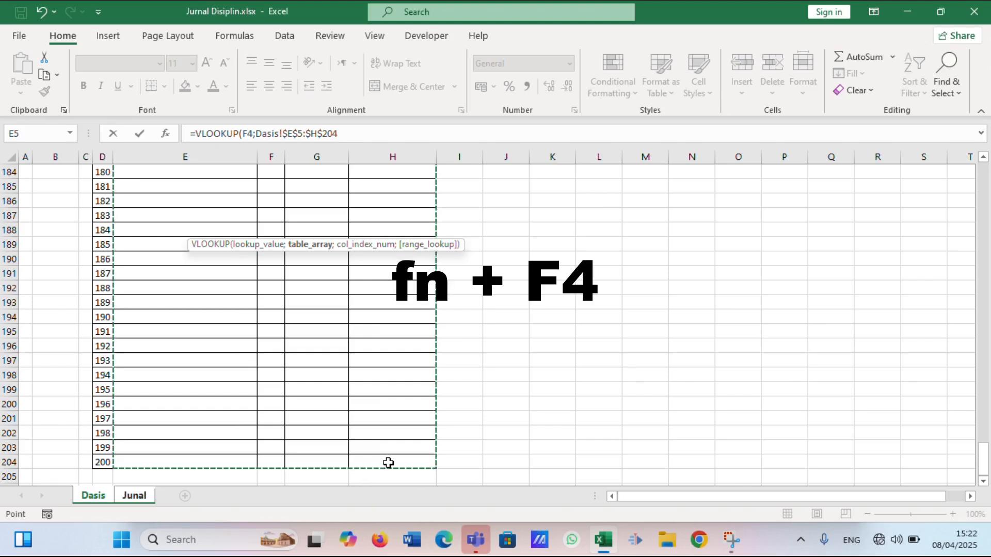
- Complete the L/P VLOOKUP formula in F5 with column index 2 and exact match 0
{"action": "type", "text": ";"}
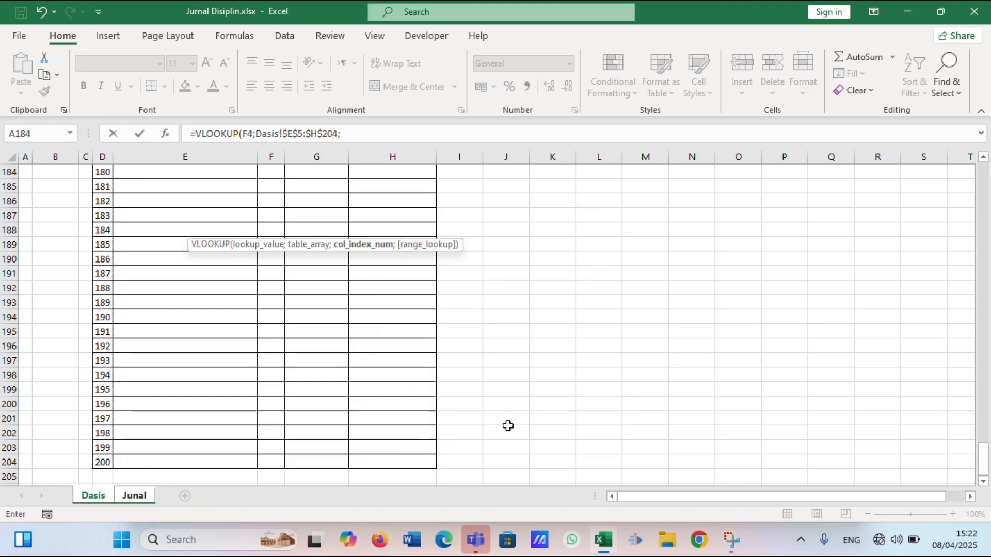
{"action": "left_click_drag", "start_coordinate": [984, 475], "coordinate": [983, 176]}
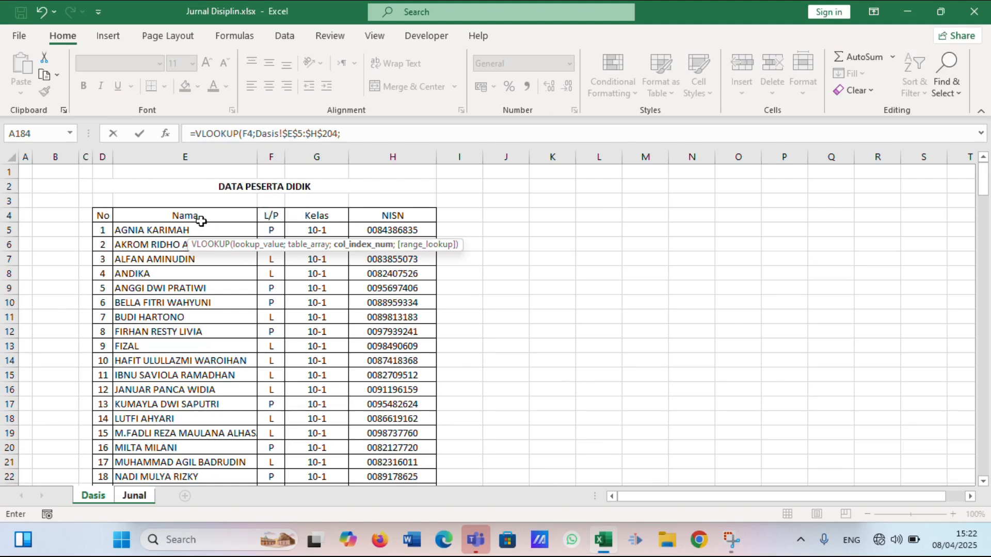
{"action": "left_click", "coordinate": [361, 138]}
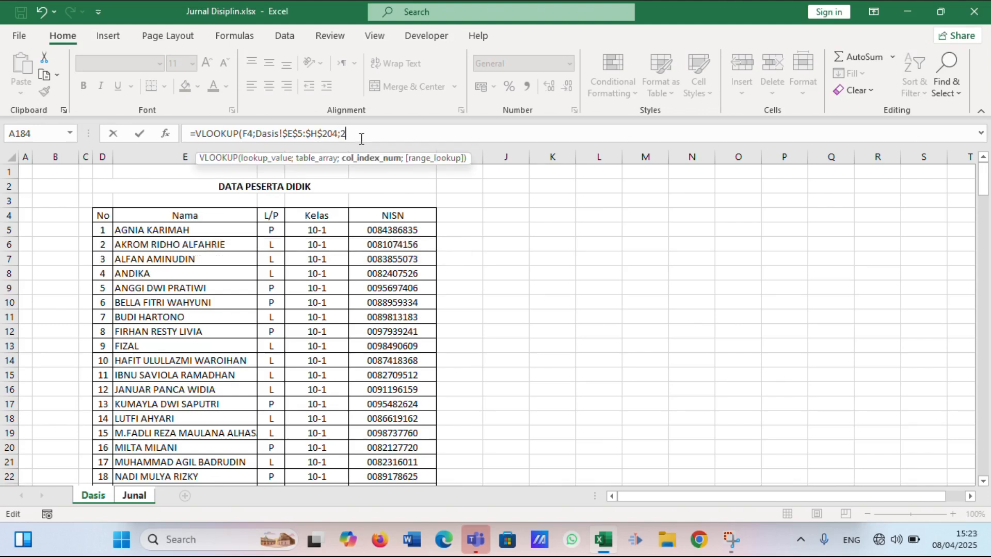
{"action": "type", "text": ";"}
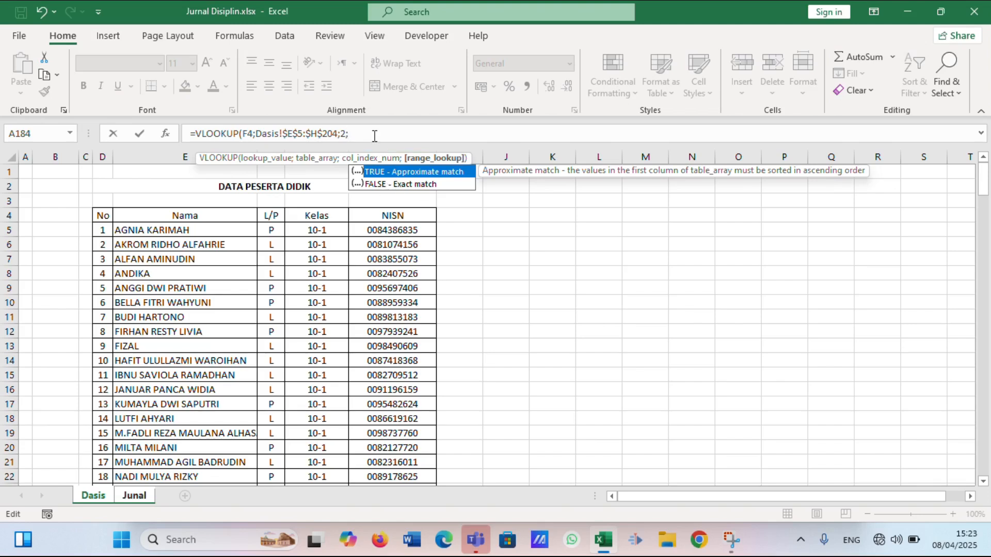
{"action": "type", "text": "0)"}
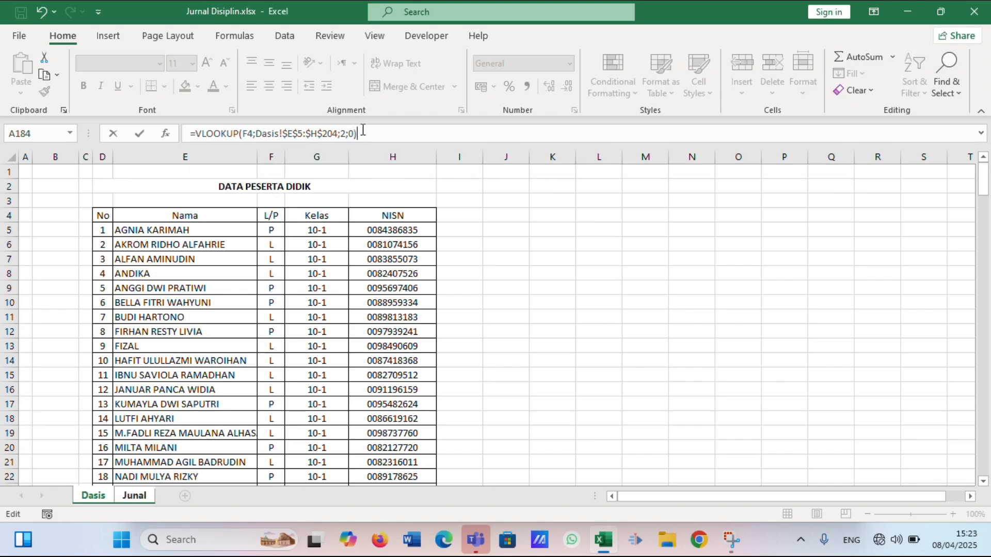
{"action": "key", "text": "Return"}
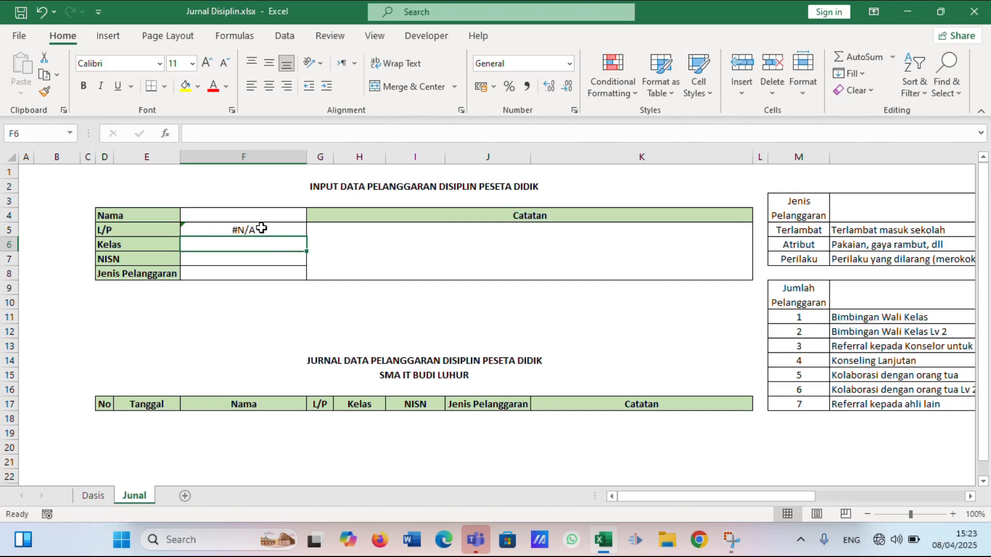
- Test the L/P lookup by choosing the first student in the Nama cell F4, and clear that cell again
{"action": "left_click", "coordinate": [230, 217]}
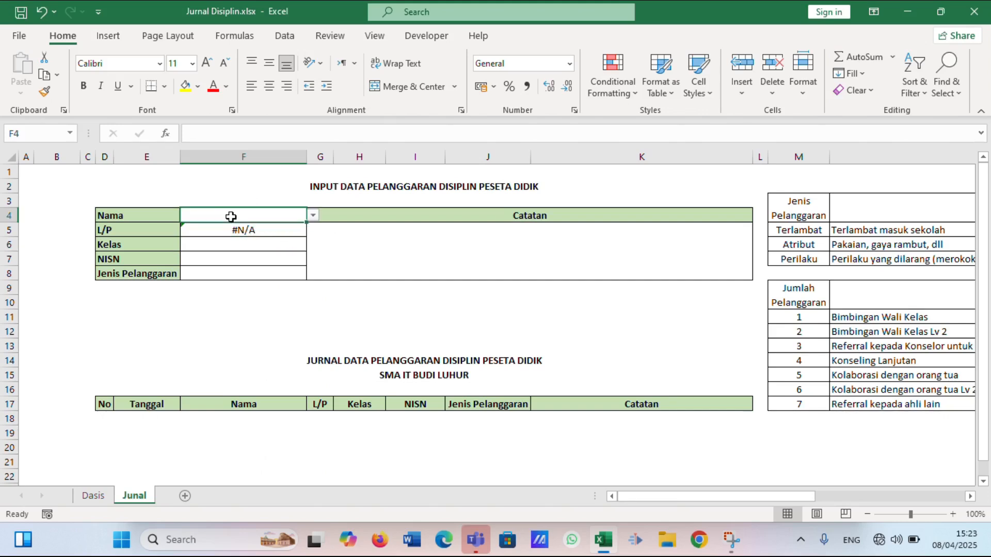
{"action": "left_click", "coordinate": [312, 215]}
{"action": "left_click_drag", "start_coordinate": [311, 271], "coordinate": [311, 230]}
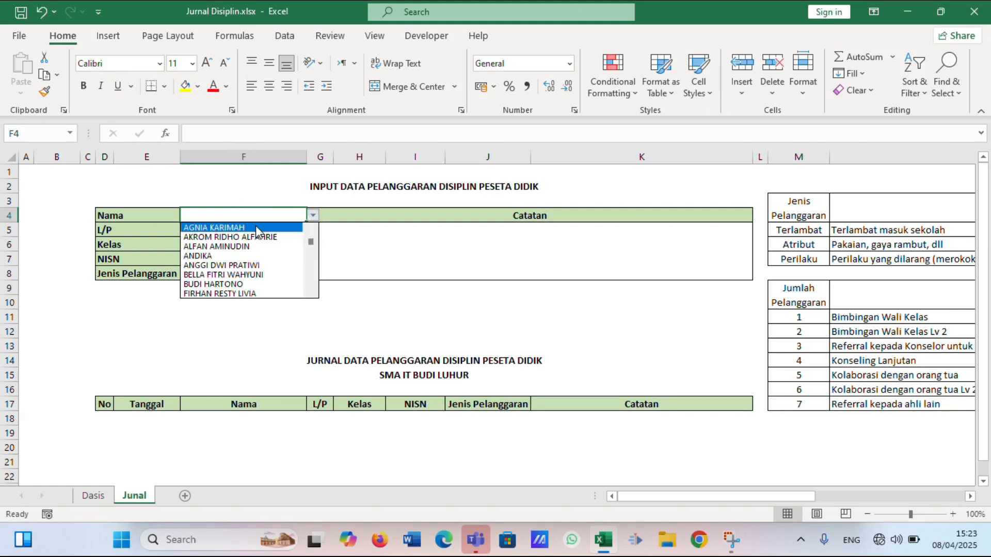
{"action": "left_click", "coordinate": [194, 228]}
{"action": "left_click", "coordinate": [192, 232]}
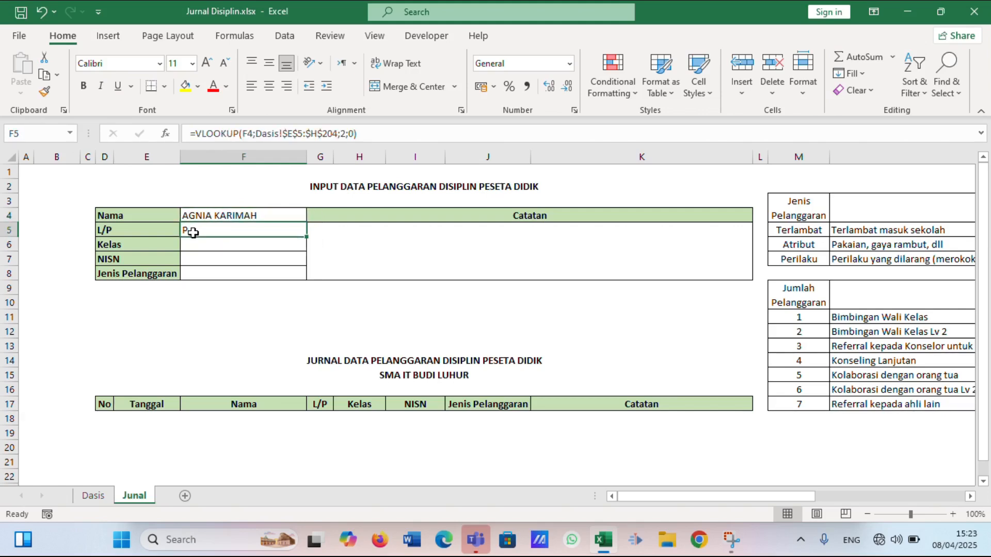
{"action": "left_click", "coordinate": [281, 215]}
{"action": "key", "text": "Delete"}
- Make the lookup value in the L/P formula in F5 the absolute reference $F$4
{"action": "left_click", "coordinate": [229, 231]}
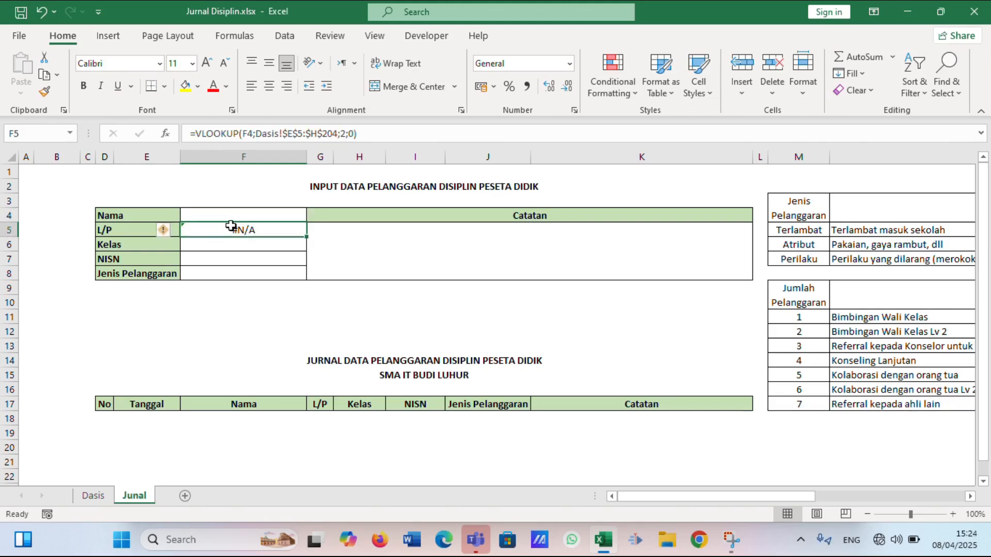
{"action": "left_click", "coordinate": [255, 132]}
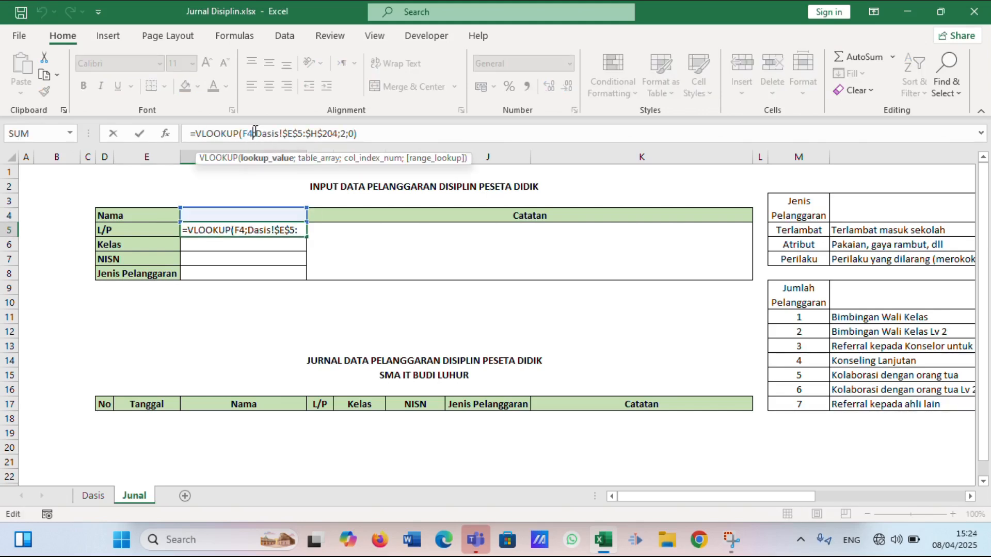
{"action": "key", "text": "F4"}
{"action": "key", "text": "Return"}
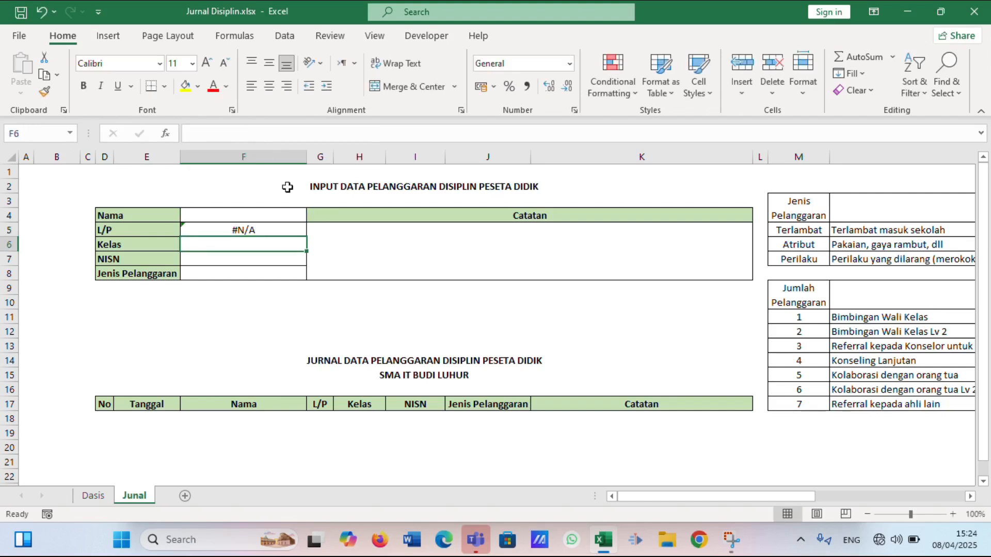
- Wrap the L/P VLOOKUP formula in F5 in IFERROR with an empty string "" as the error value
{"action": "left_click", "coordinate": [257, 231]}
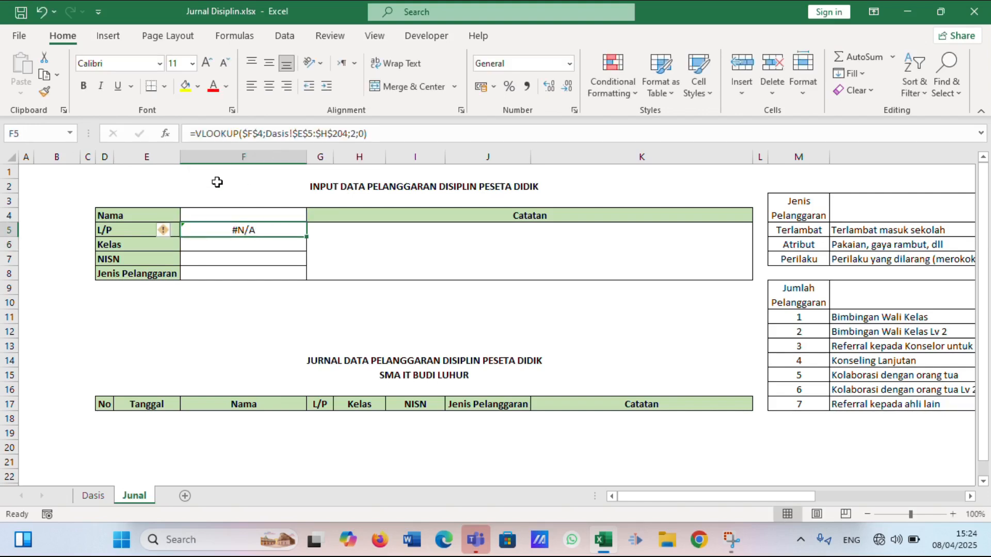
{"action": "left_click", "coordinate": [193, 133]}
{"action": "type", "text": "IF"}
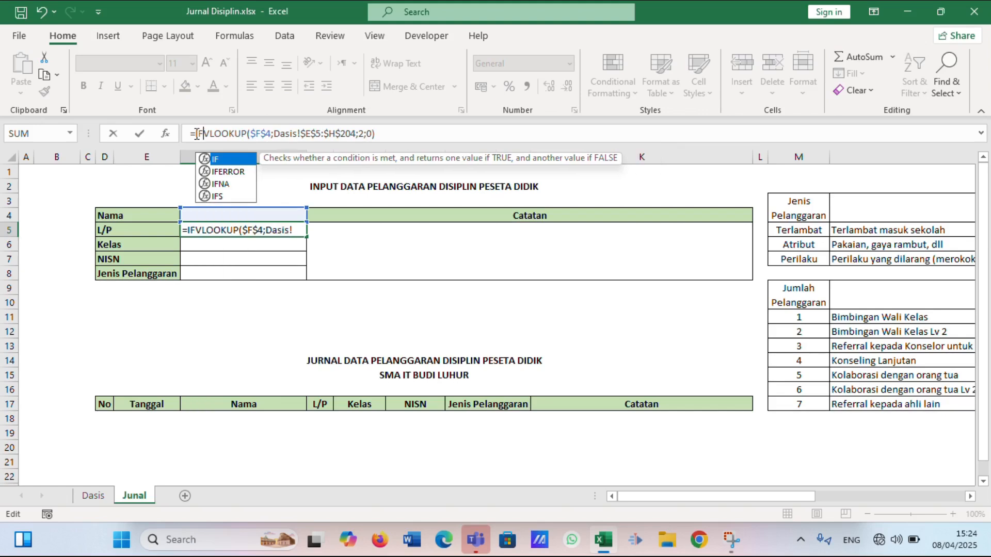
{"action": "double_click", "coordinate": [227, 171]}
{"action": "left_click", "coordinate": [434, 130]}
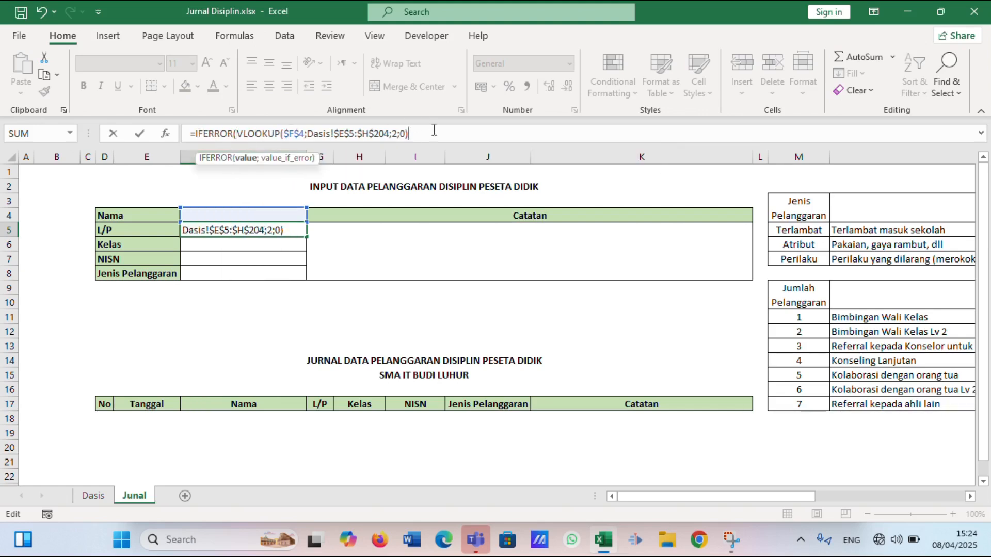
{"action": "type", "text": ";\"\""}
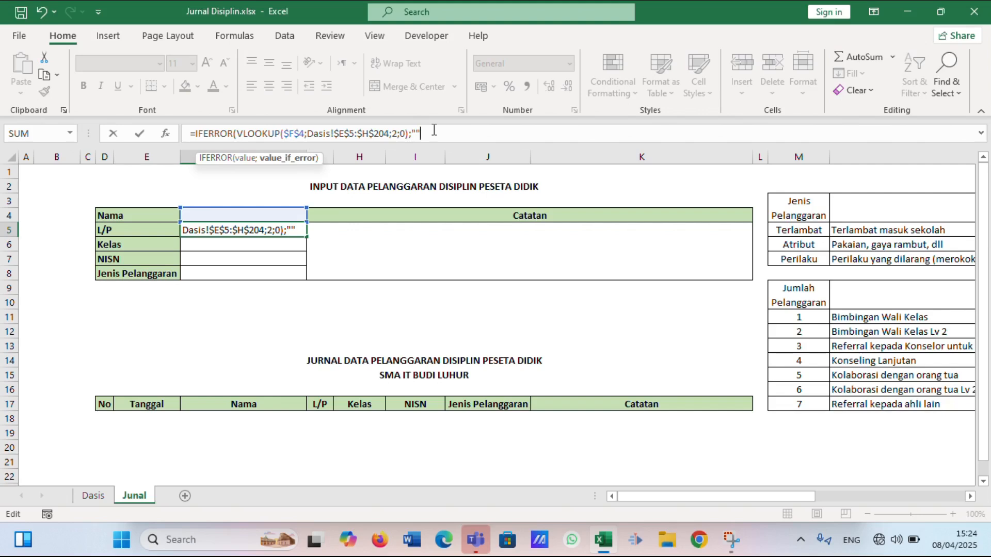
{"action": "type", "text": ")"}
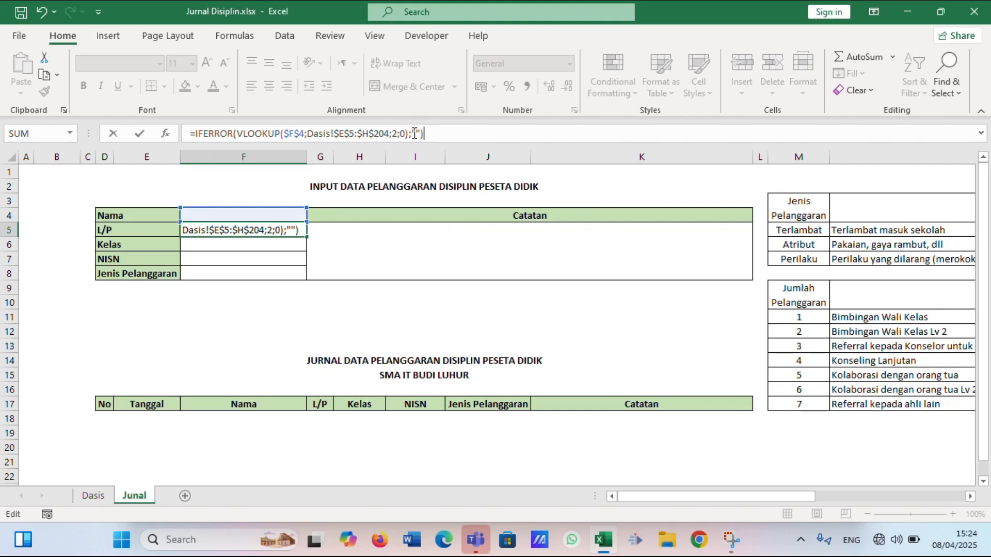
- Try "......" as the IFERROR error value in the L/P formula
{"action": "left_click", "coordinate": [417, 136]}
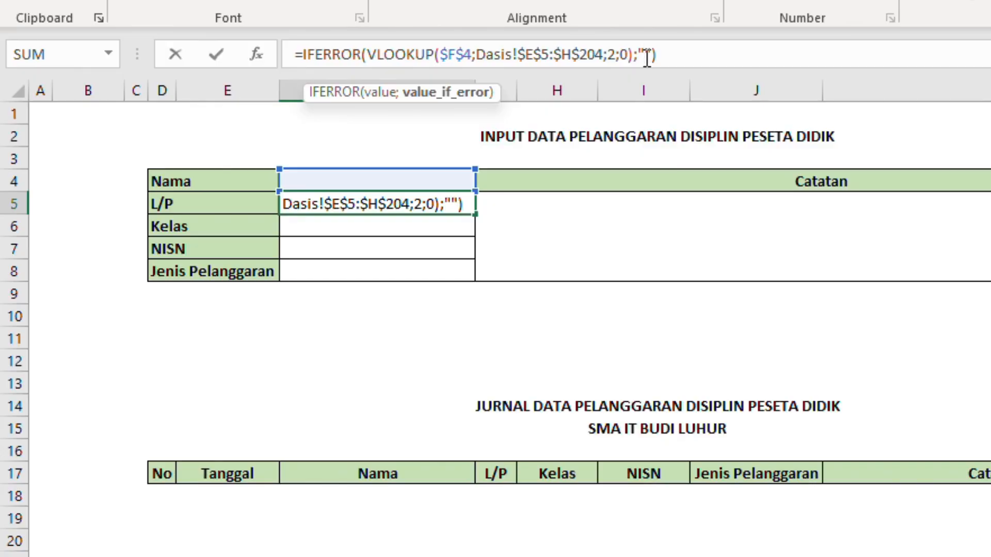
{"action": "type", "text": "......"}
{"action": "key", "text": "Return"}
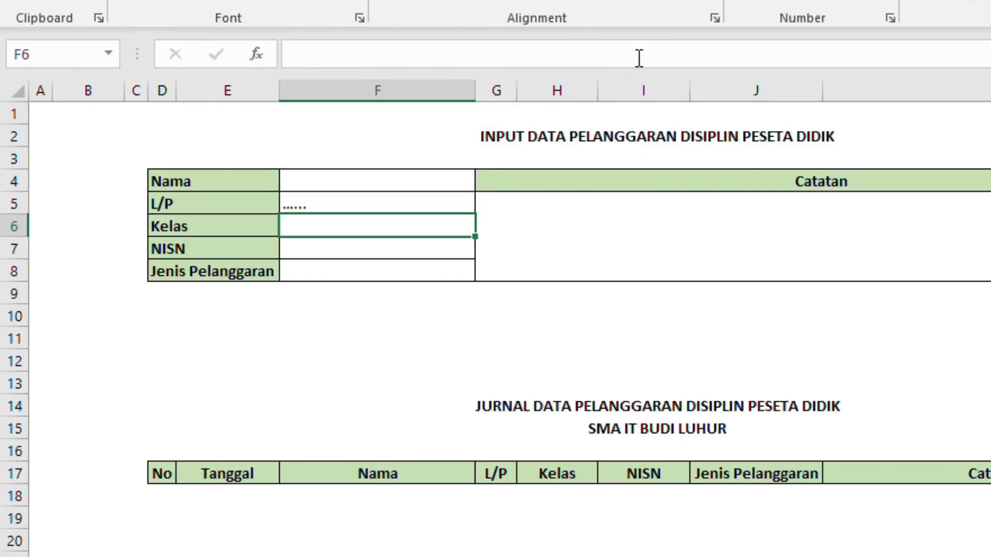
{"action": "left_click", "coordinate": [361, 204]}
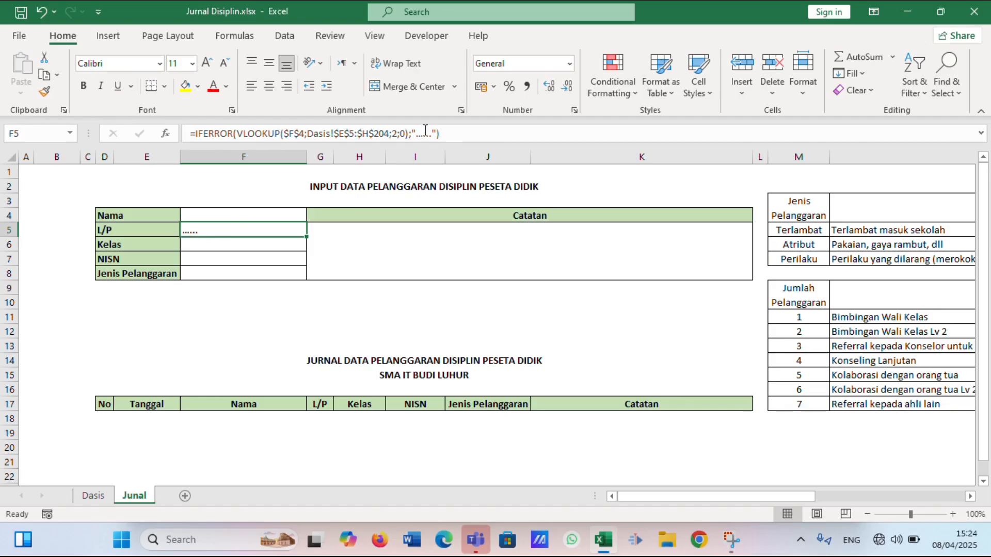
- Restore the empty string "" as the error value in the L/P formula and copy the whole formula text
{"action": "left_click", "coordinate": [425, 132]}
{"action": "left_click_drag", "start_coordinate": [466, 134], "coordinate": [150, 134]}
{"action": "key", "text": "ctrl+c"}
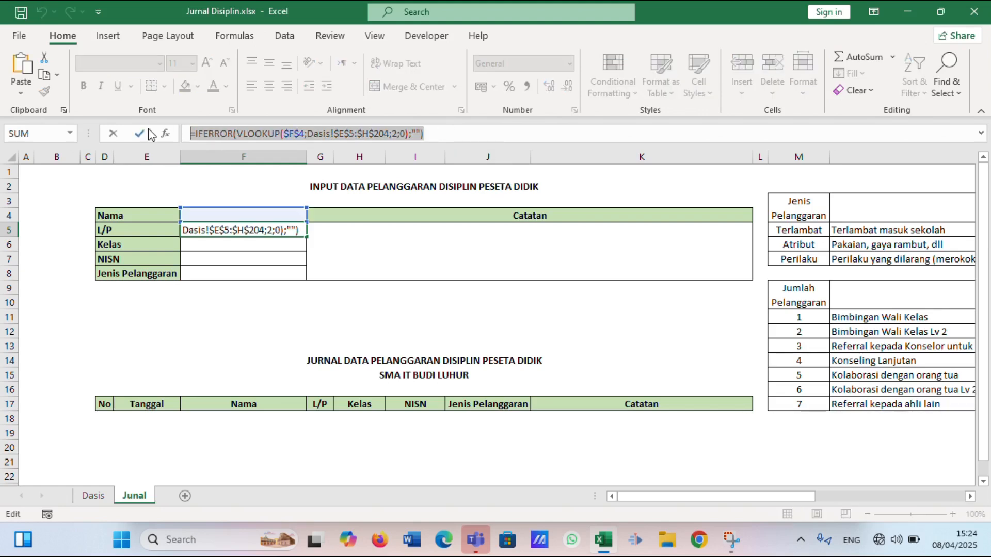
{"action": "key", "text": "Delete"}
- Paste the copied formula into the Kelas cell F6 and set its column index to 3
{"action": "left_click", "coordinate": [225, 240]}
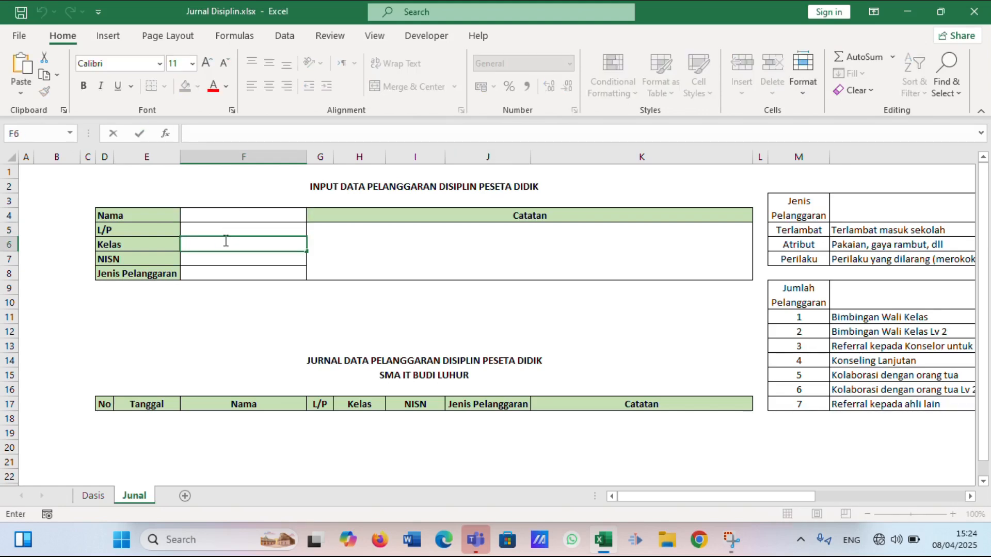
{"action": "key", "text": "ctrl+v"}
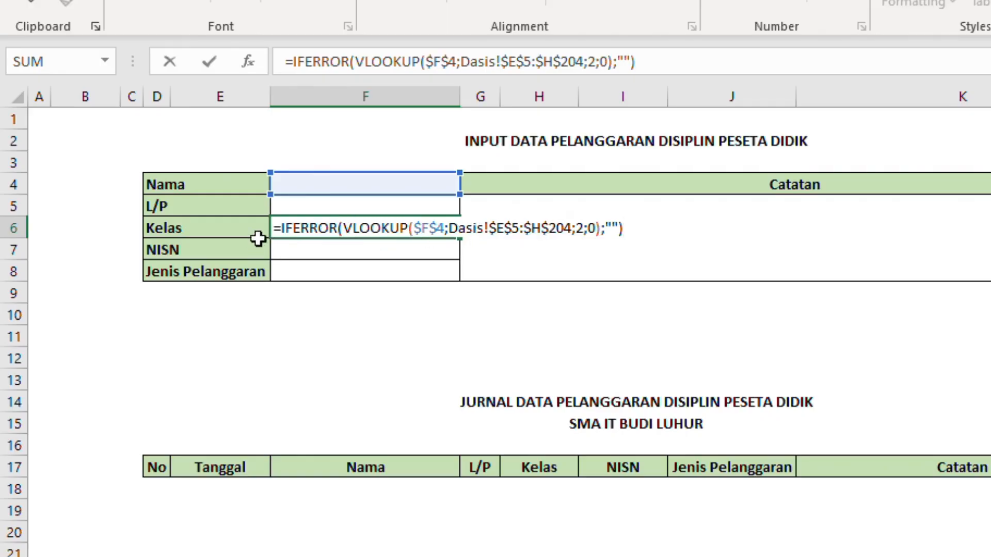
{"action": "left_click", "coordinate": [583, 227]}
{"action": "double_click", "coordinate": [583, 227]}
{"action": "type", "text": "3"}
{"action": "key", "text": "Return"}
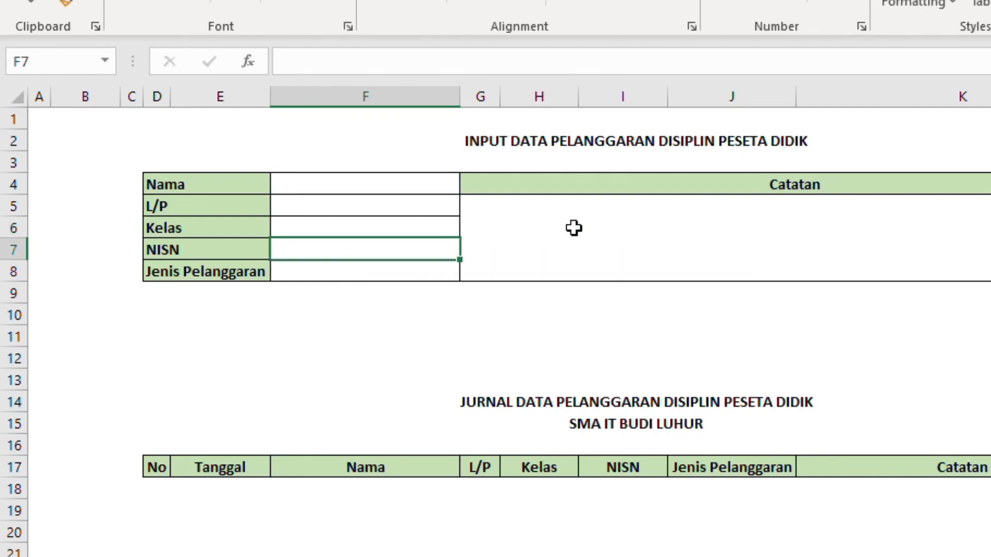
- Paste the copied formula into the NISN cell F7 and set its column index to 4
{"action": "left_click", "coordinate": [528, 62]}
{"action": "key", "text": "ctrl+v"}
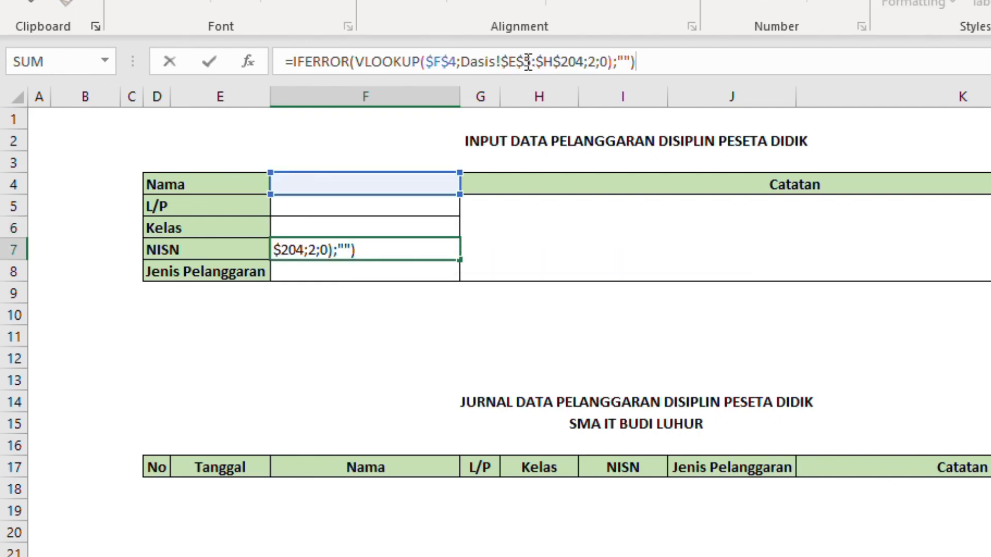
{"action": "left_click", "coordinate": [601, 62]}
{"action": "key", "text": "Left"}
{"action": "key", "text": "shift+Left"}
{"action": "type", "text": "4"}
{"action": "key", "text": "Return"}
- Choose the third student in the Nama dropdown in F4 and check the L/P, Kelas and NISN lookup cells
{"action": "left_click", "coordinate": [453, 178]}
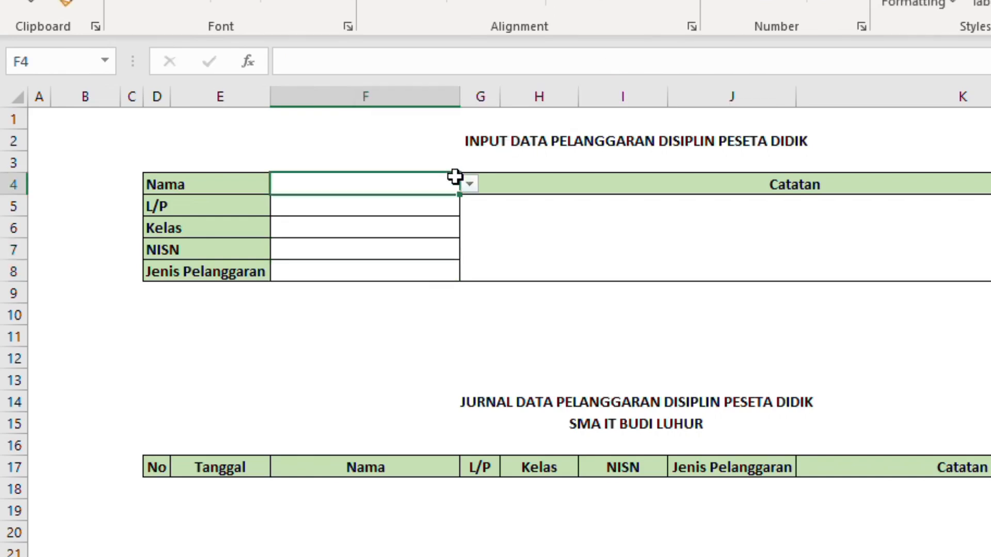
{"action": "left_click", "coordinate": [477, 184]}
{"action": "left_click", "coordinate": [456, 184]}
{"action": "left_click", "coordinate": [468, 184]}
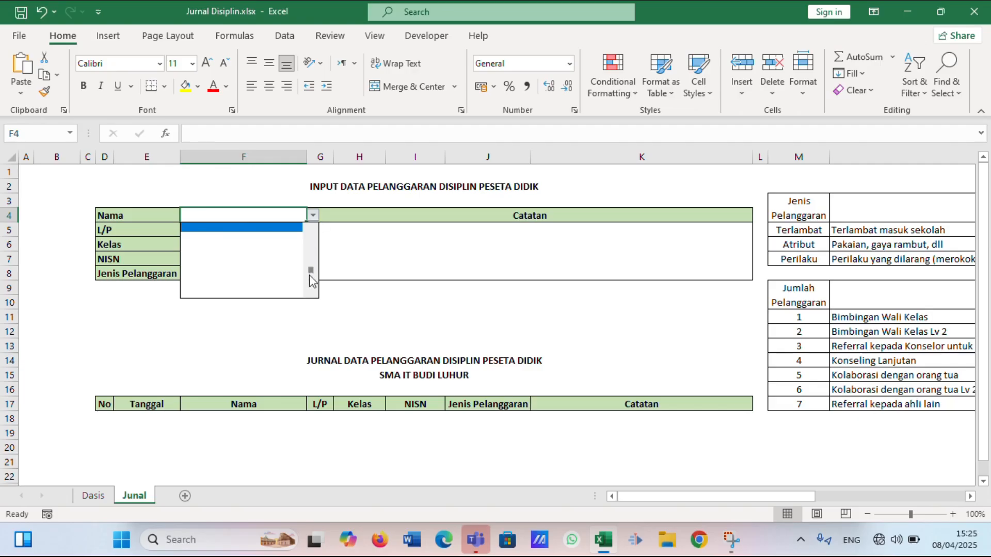
{"action": "scroll", "coordinate": [248, 261], "scroll_direction": "up", "scroll_amount": 5}
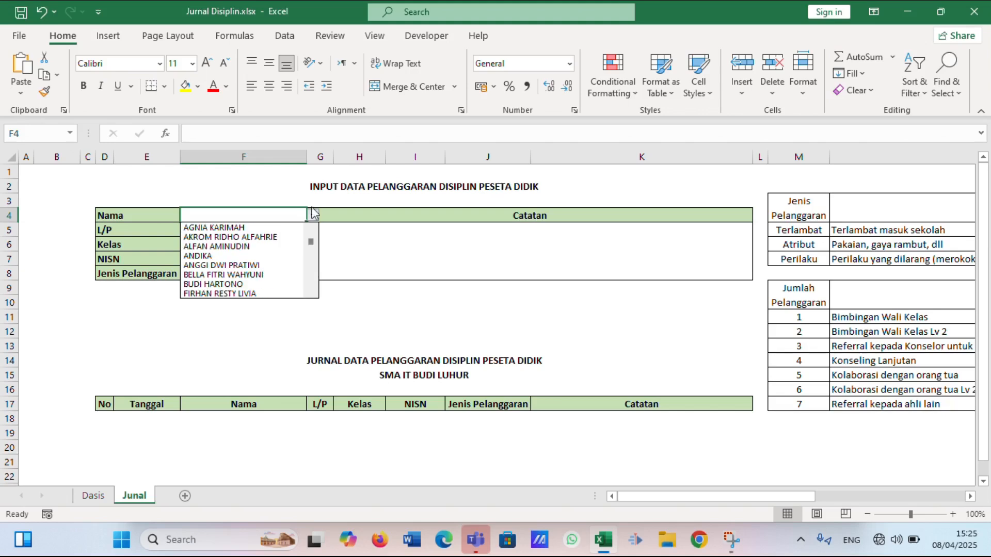
{"action": "left_click", "coordinate": [238, 247]}
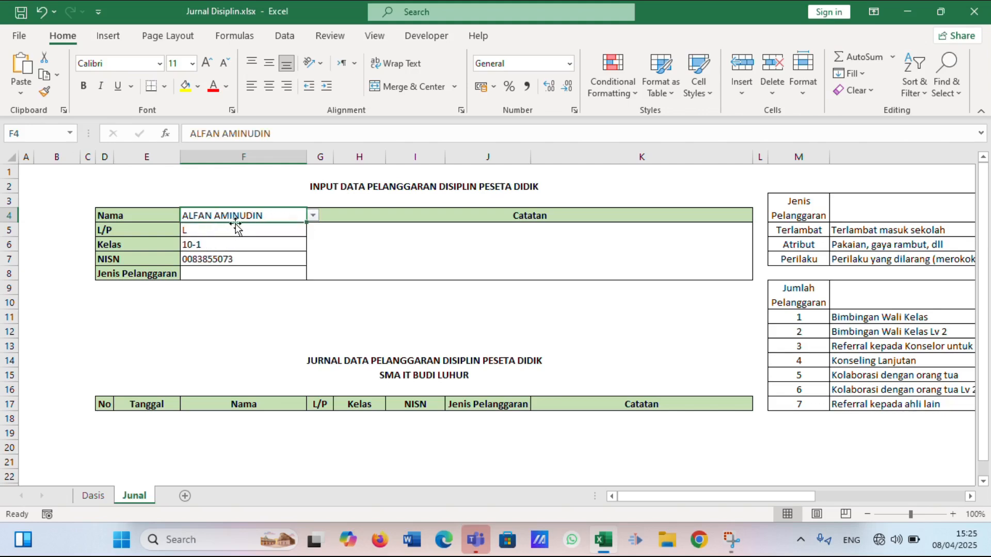
{"action": "left_click", "coordinate": [198, 229]}
{"action": "left_click", "coordinate": [196, 243]}
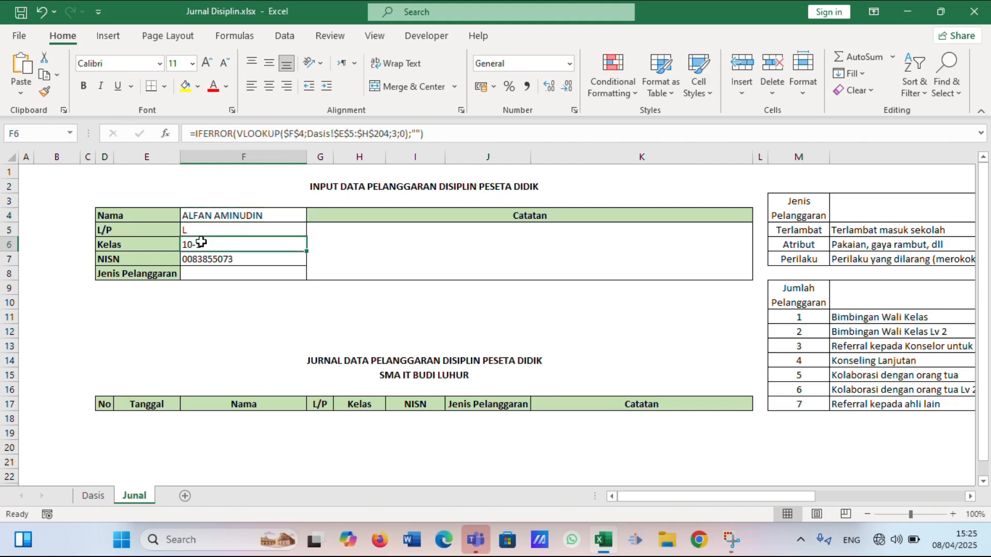
{"action": "left_click", "coordinate": [227, 260]}
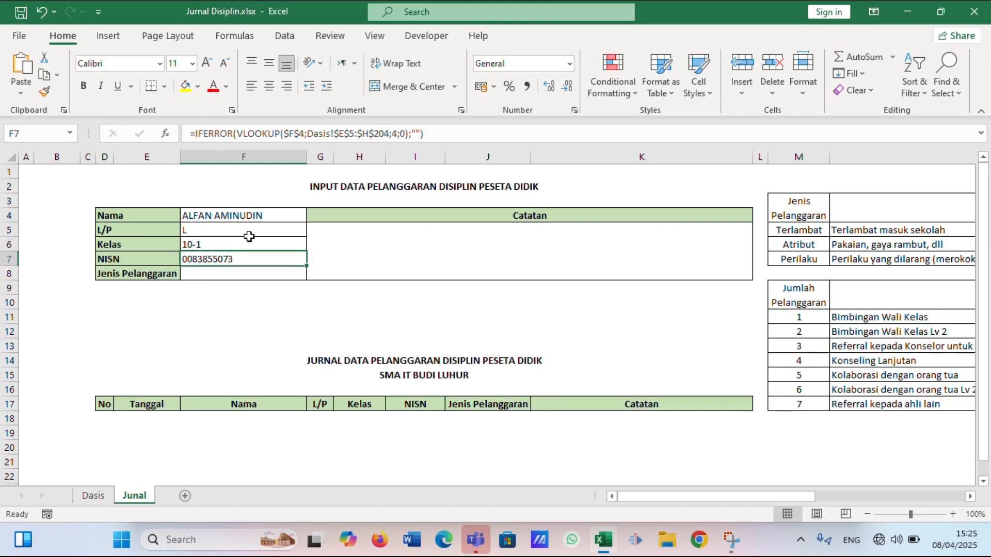
- Add list data validation to the Jenis Pelanggaran cell F8, using the violation types in $M$5:$M$7 as source
{"action": "left_click", "coordinate": [238, 273]}
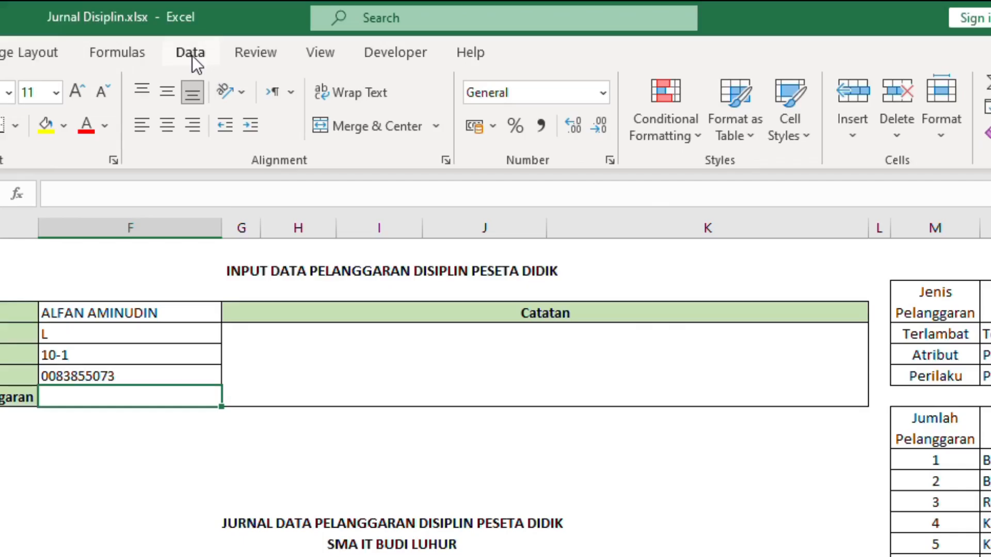
{"action": "left_click", "coordinate": [285, 37]}
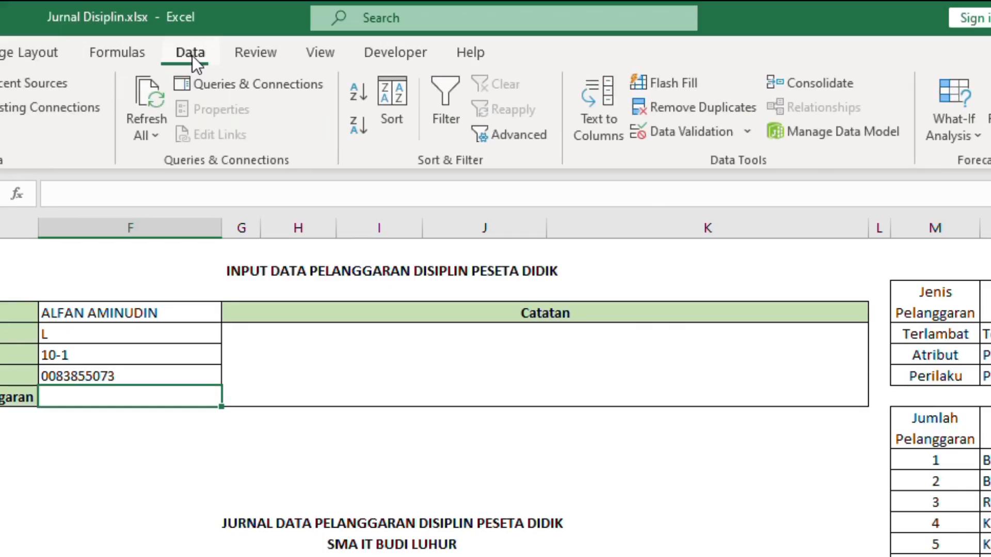
{"action": "left_click", "coordinate": [438, 129]}
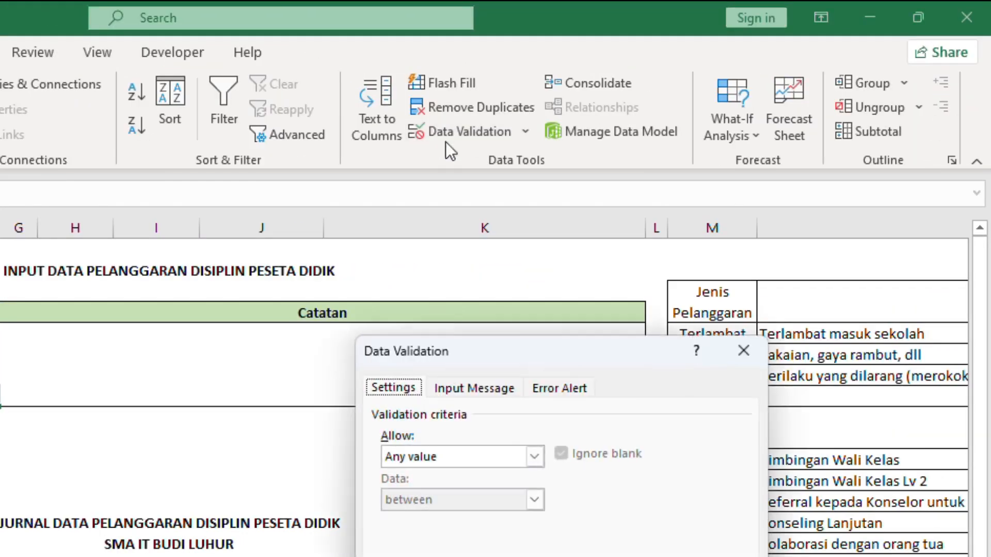
{"action": "left_click", "coordinate": [447, 459]}
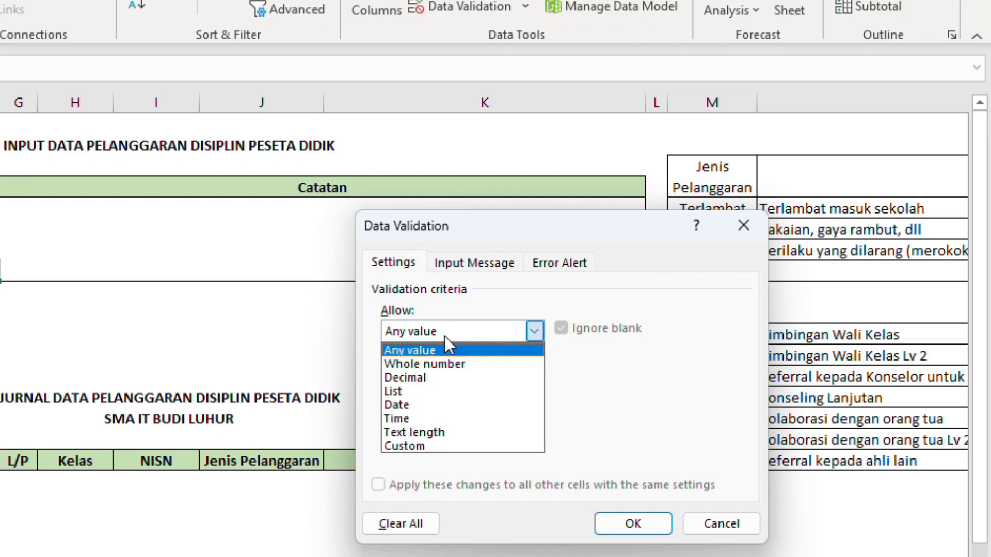
{"action": "left_click", "coordinate": [432, 391]}
{"action": "left_click", "coordinate": [462, 417]}
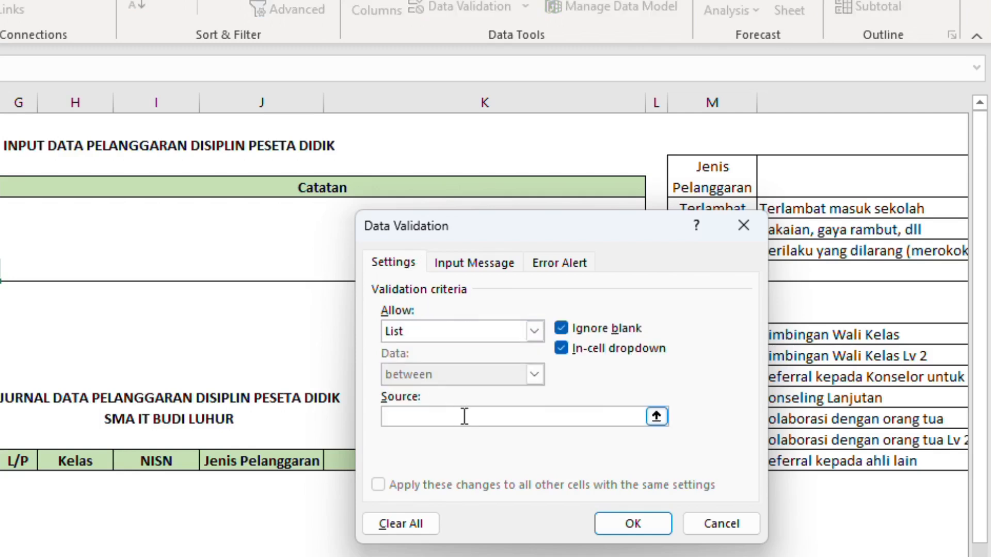
{"action": "left_click", "coordinate": [708, 199]}
{"action": "key", "text": "shift+Down"}
{"action": "key", "text": "shift+Down"}
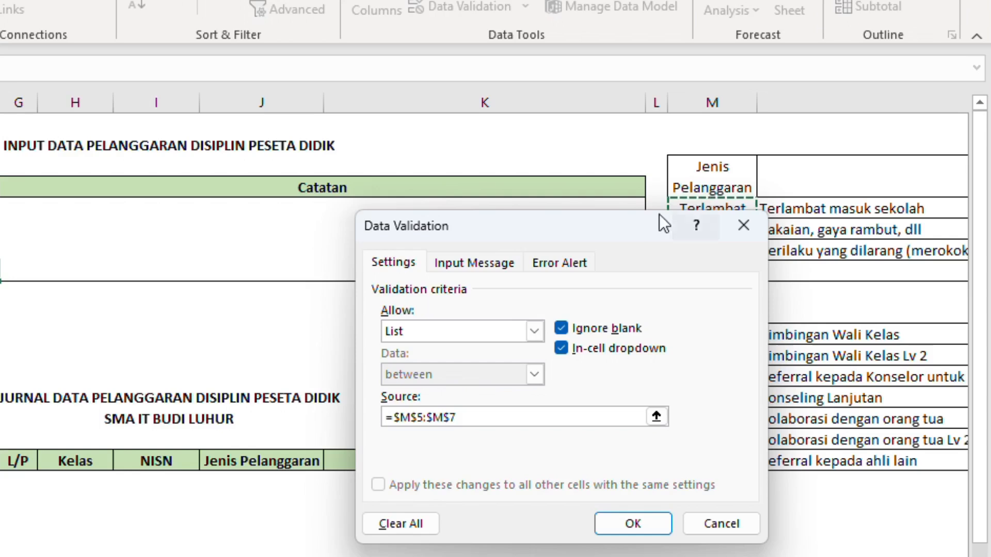
{"action": "left_click_drag", "start_coordinate": [617, 235], "coordinate": [397, 226]}
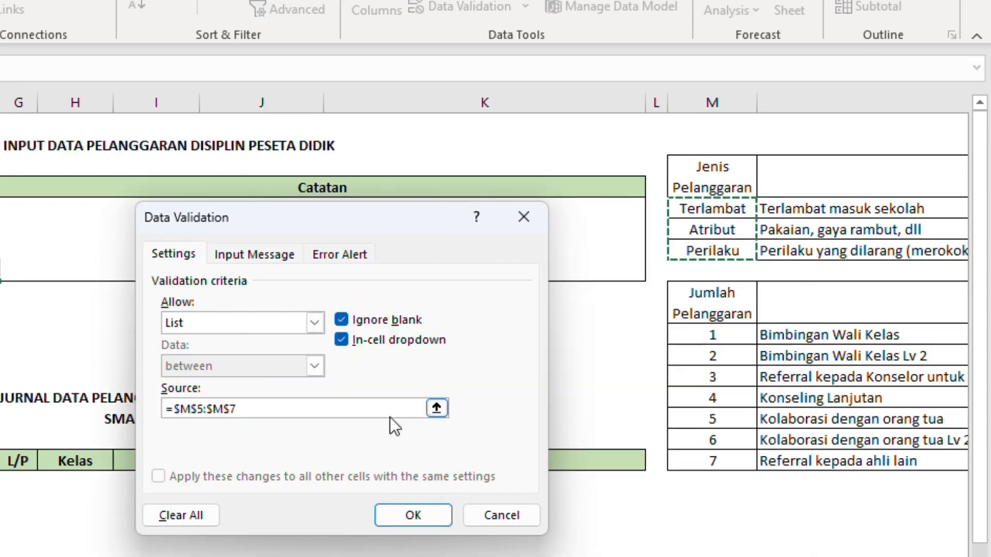
{"action": "left_click", "coordinate": [405, 514]}
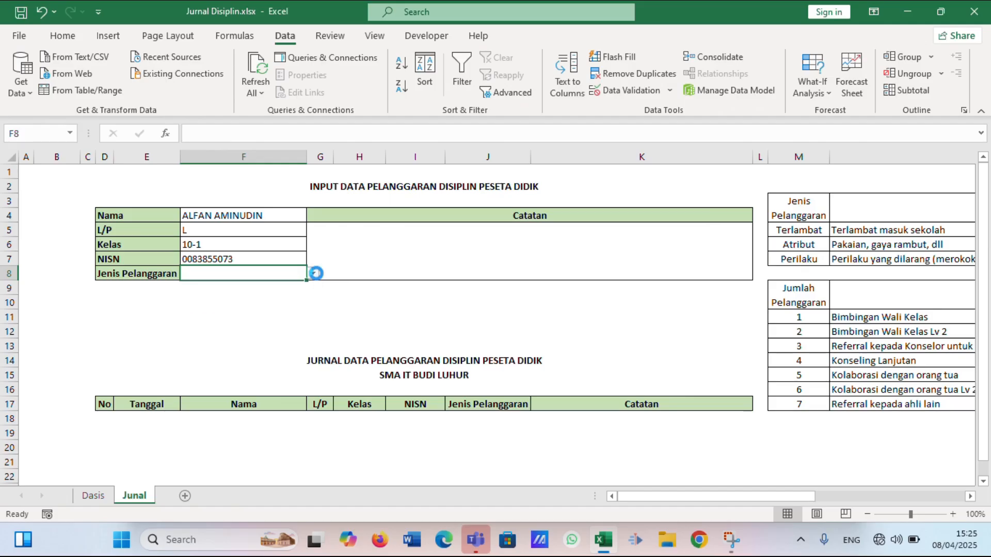
- Try Terlambat, Atribut and Perilaku in the F8 dropdown and finish with Terlambat selected
{"action": "left_click", "coordinate": [314, 273]}
{"action": "left_click", "coordinate": [292, 287]}
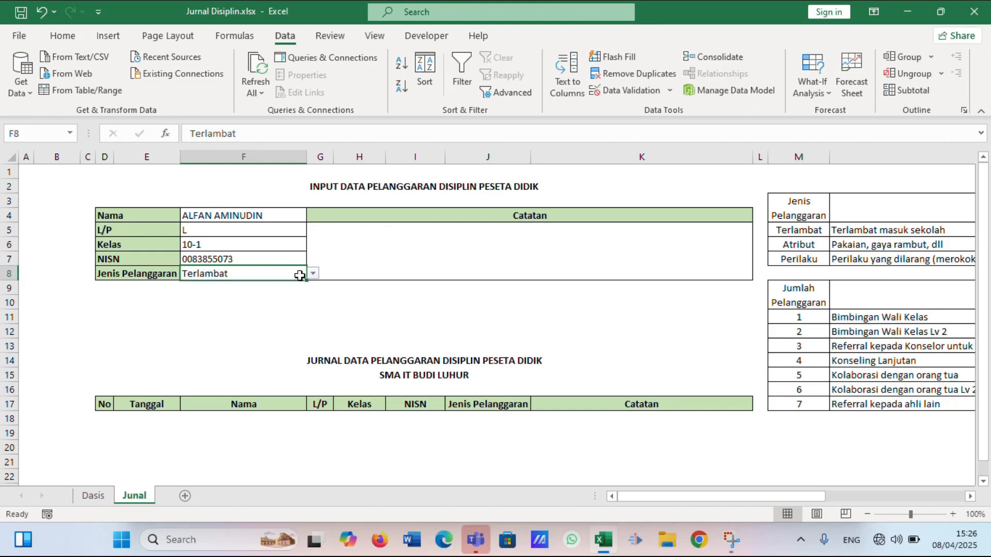
{"action": "left_click", "coordinate": [313, 273]}
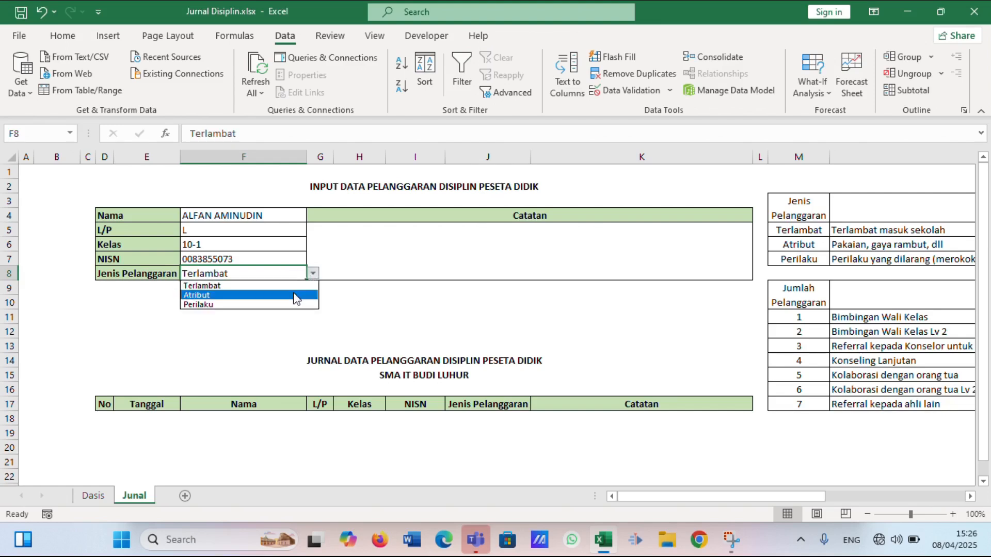
{"action": "left_click", "coordinate": [296, 297]}
{"action": "left_click", "coordinate": [313, 274]}
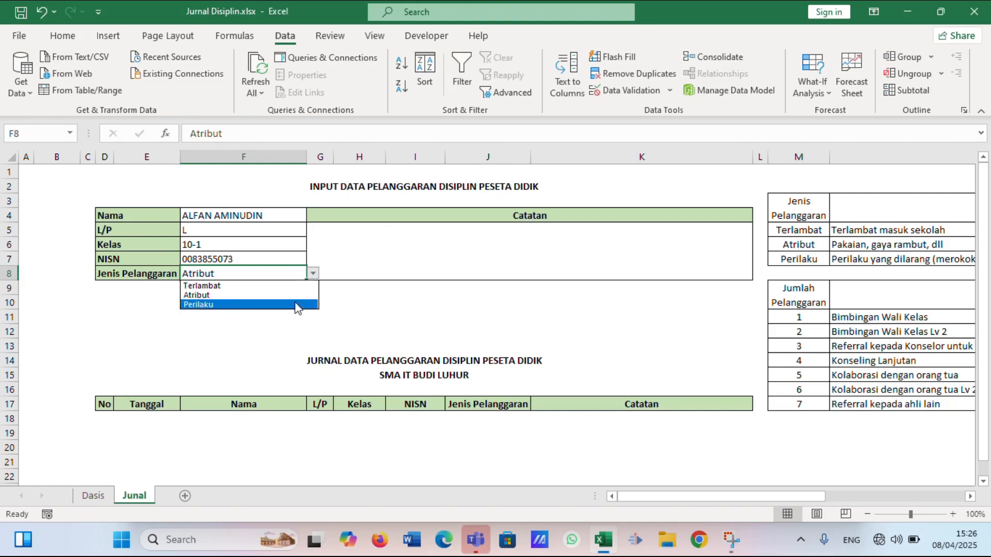
{"action": "left_click", "coordinate": [295, 303]}
{"action": "left_click", "coordinate": [313, 273]}
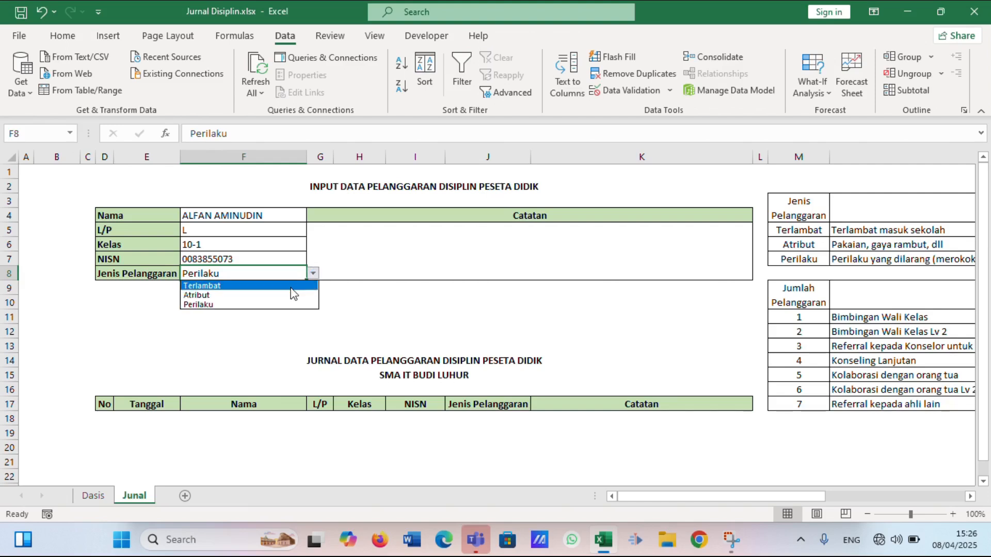
{"action": "left_click", "coordinate": [291, 287]}
- Enter the note "Terlambat karena menunggu teman" in the merged Catatan cell G5
{"action": "left_click", "coordinate": [371, 227]}
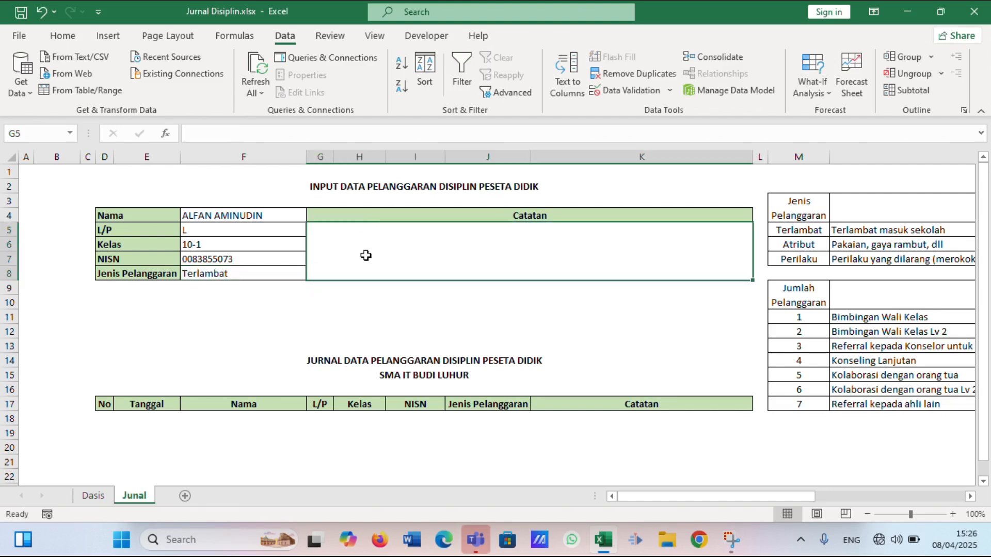
{"action": "type", "text": "Terlambat karena "}
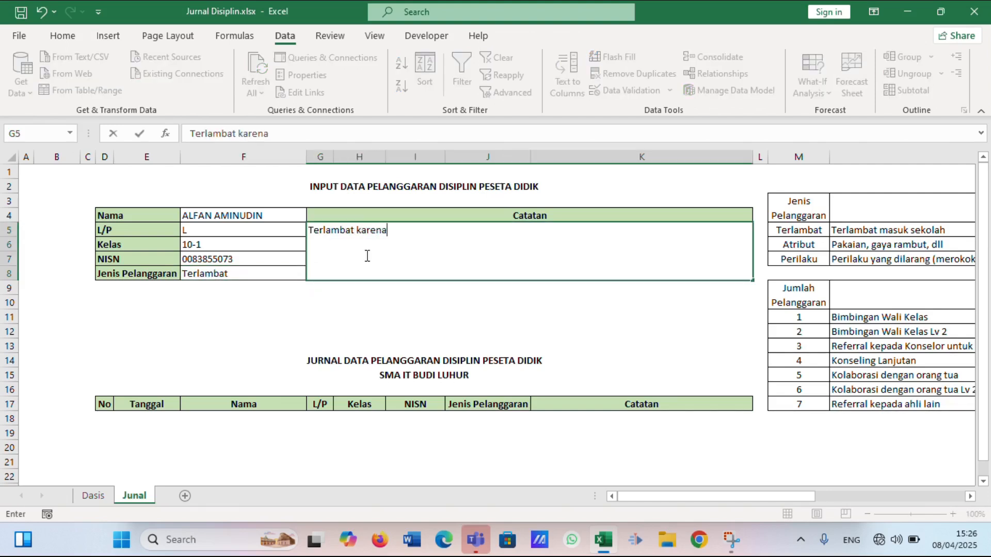
{"action": "type", "text": "menunggu tem"}
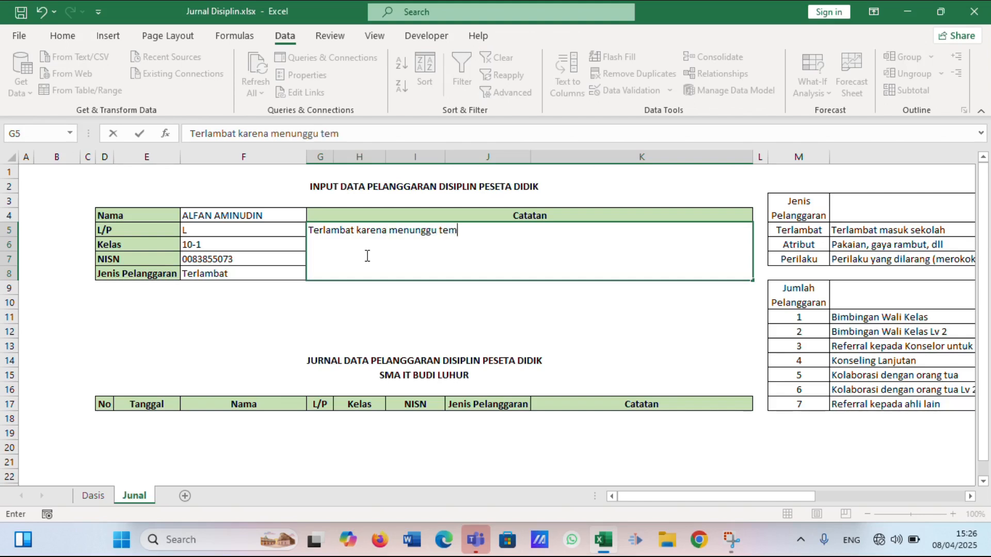
{"action": "type", "text": "an"}
{"action": "key", "text": "Return"}
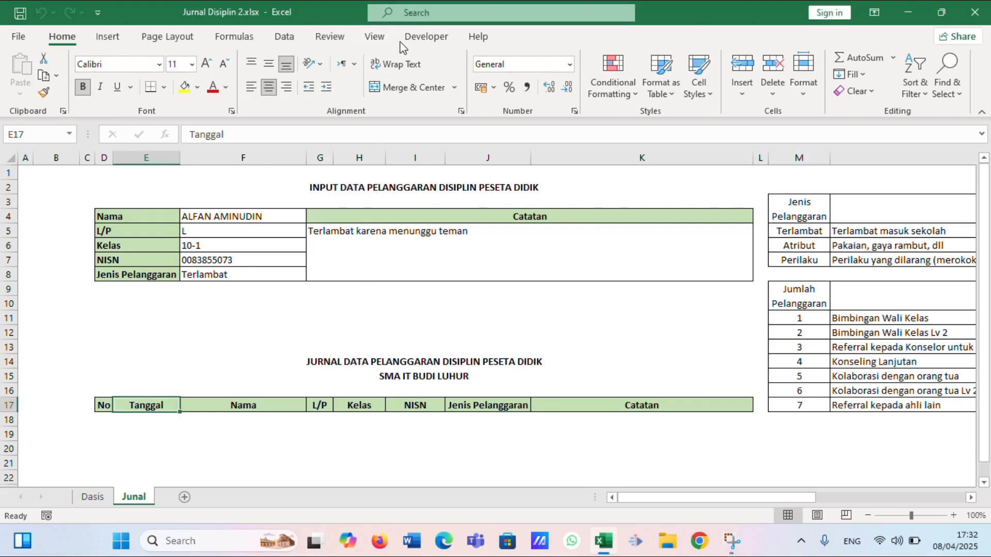
- Start recording a macro named Jurnal, stored in This Workbook
{"action": "left_click", "coordinate": [413, 38]}
{"action": "left_click", "coordinate": [110, 58]}
{"action": "type", "text": "Jurnal"}
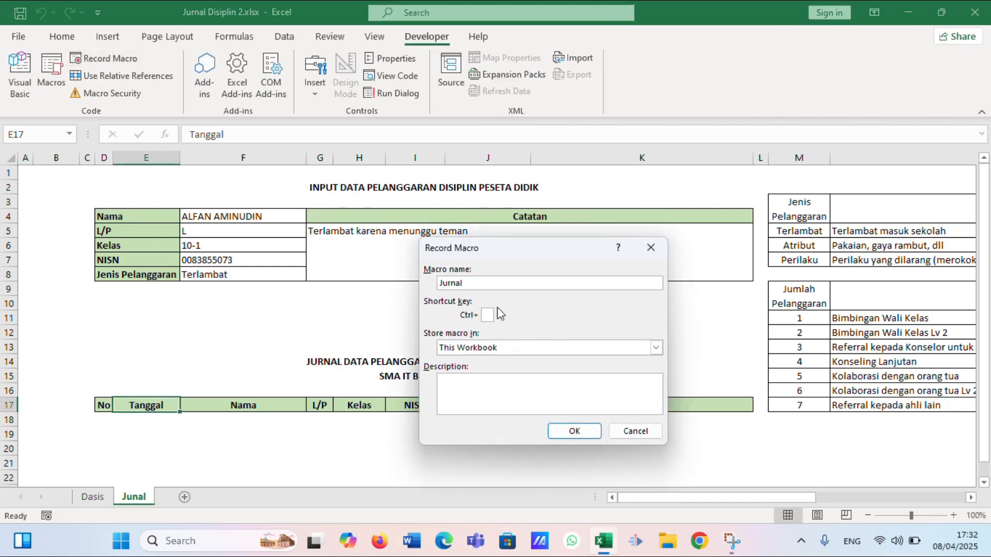
{"action": "left_click", "coordinate": [572, 431]}
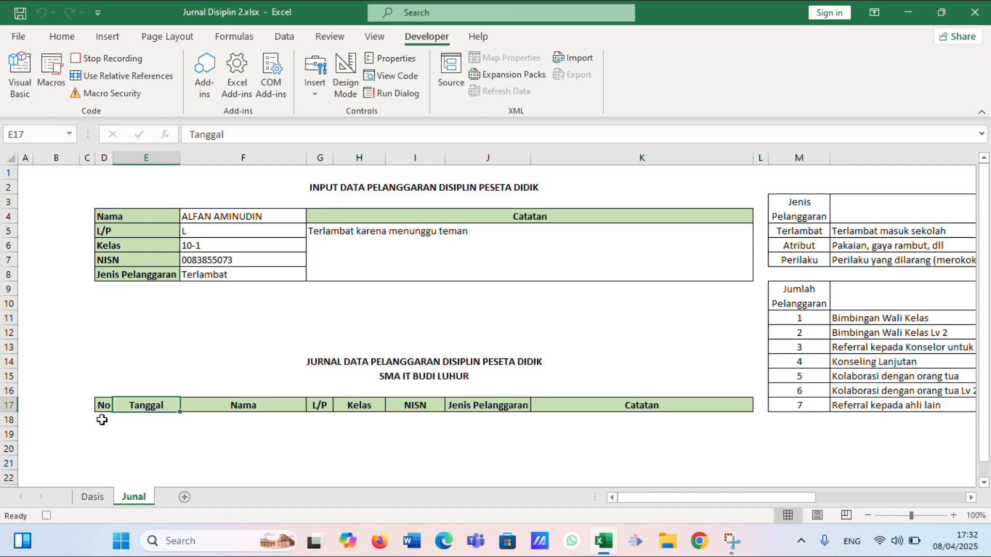
- Insert blank cells at D18:K18 under the journal header, shifting the existing cells down
{"action": "left_click", "coordinate": [102, 419]}
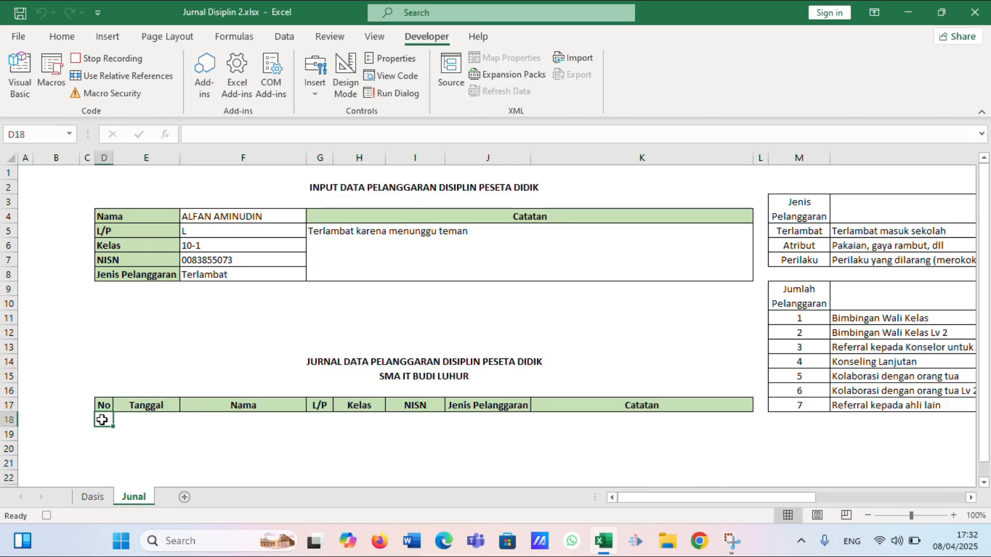
{"action": "key", "text": "shift+Right"}
{"action": "key", "text": "shift+Right"}
{"action": "key", "text": "shift+Right"}
{"action": "key", "text": "shift+Right"}
{"action": "key", "text": "shift+Right"}
{"action": "key", "text": "shift+Right"}
{"action": "key", "text": "shift+Right"}
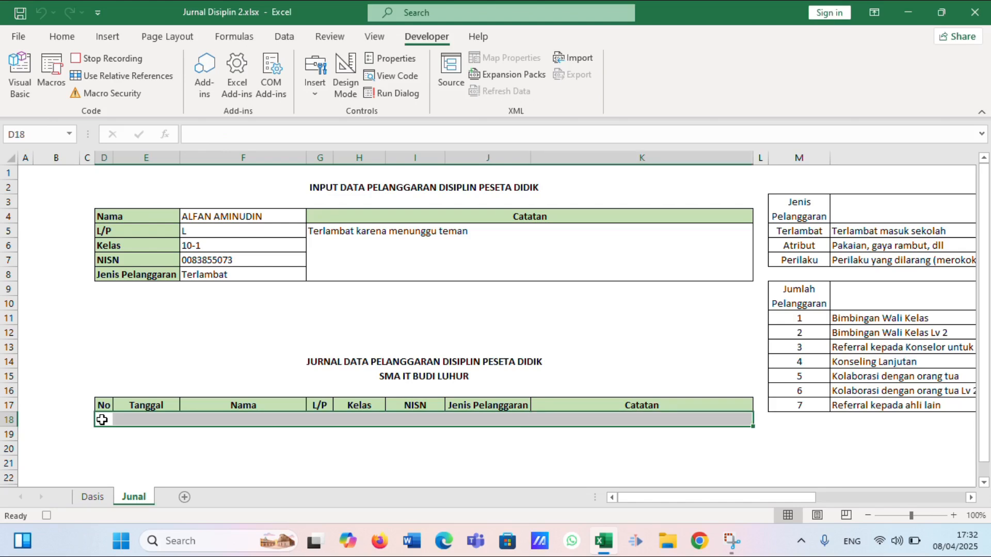
{"action": "right_click", "coordinate": [101, 419]}
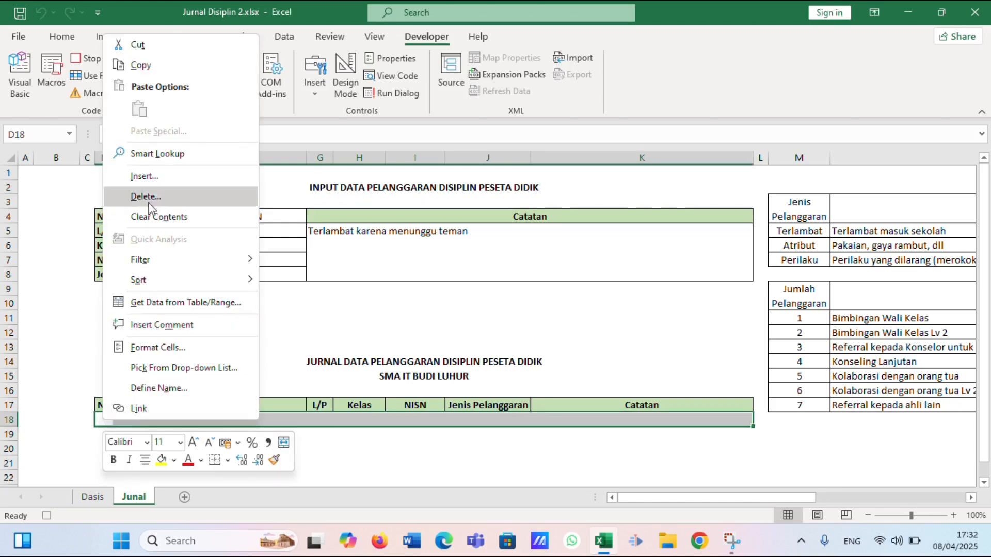
{"action": "left_click", "coordinate": [140, 172]}
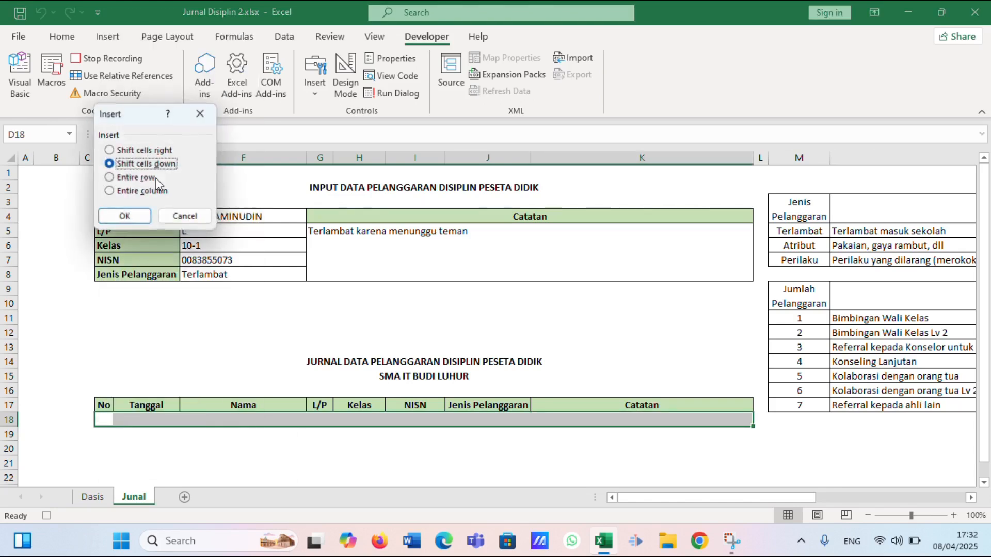
{"action": "left_click", "coordinate": [125, 217]}
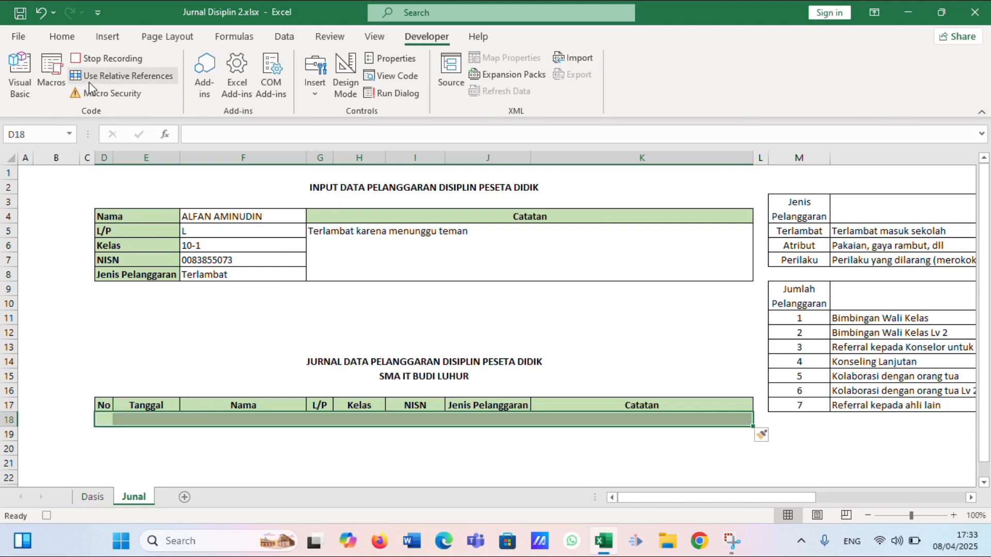
- Remove the bold and fill color from D18:K18 and align the cells to the top
{"action": "left_click", "coordinate": [62, 37]}
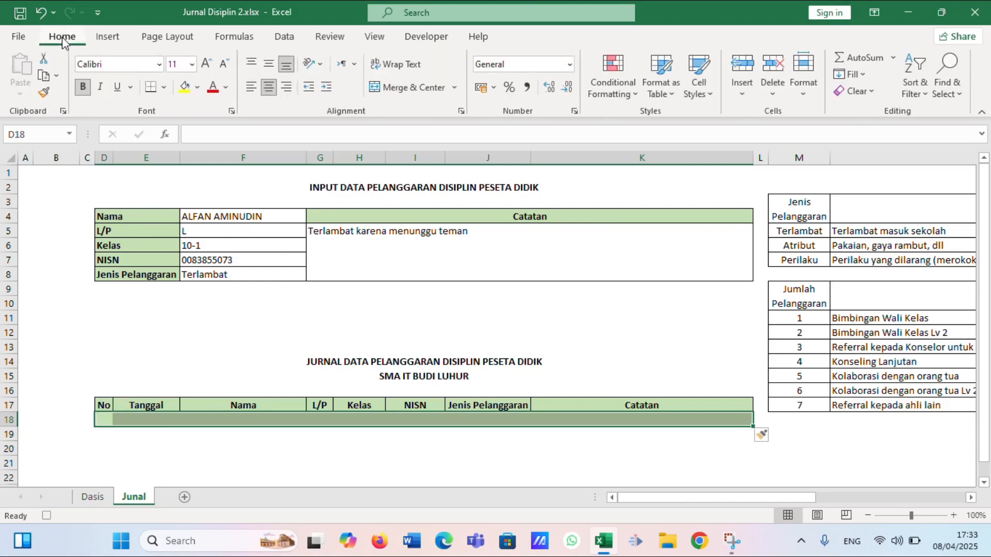
{"action": "left_click", "coordinate": [83, 86]}
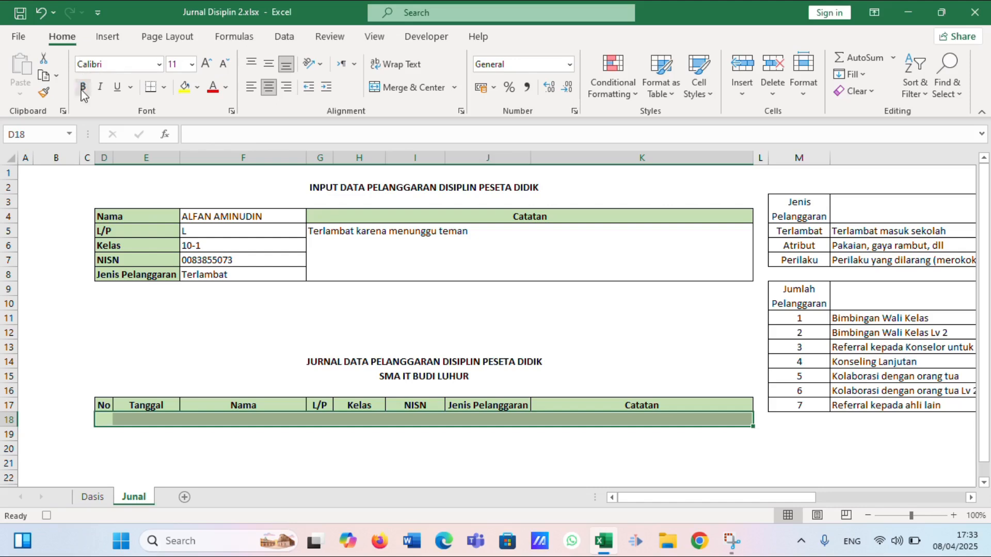
{"action": "left_click", "coordinate": [197, 87]}
{"action": "left_click", "coordinate": [217, 248]}
{"action": "left_click", "coordinate": [253, 63]}
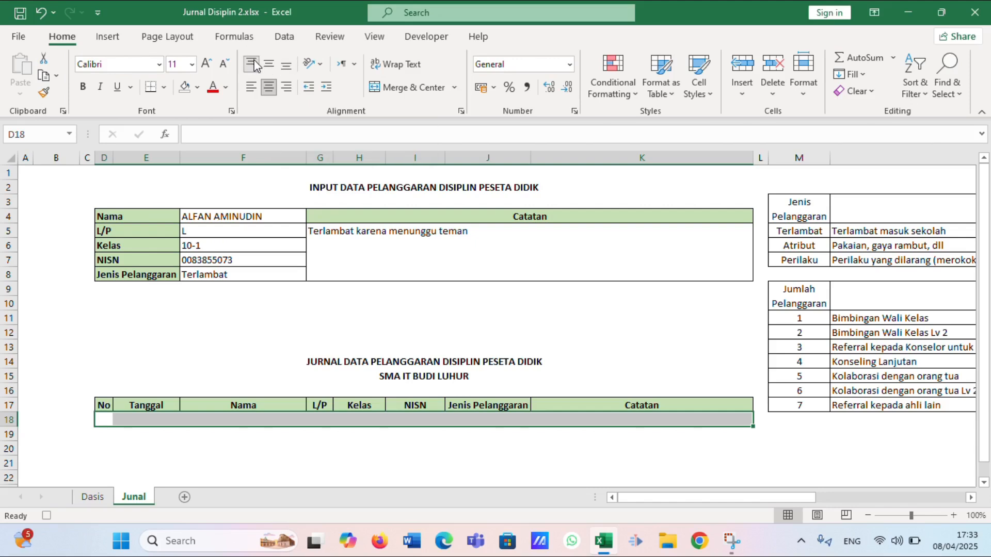
- Left-align the Nama cell F18 and Catatan cell K18, and turn on text wrapping for K18
{"action": "left_click", "coordinate": [226, 418]}
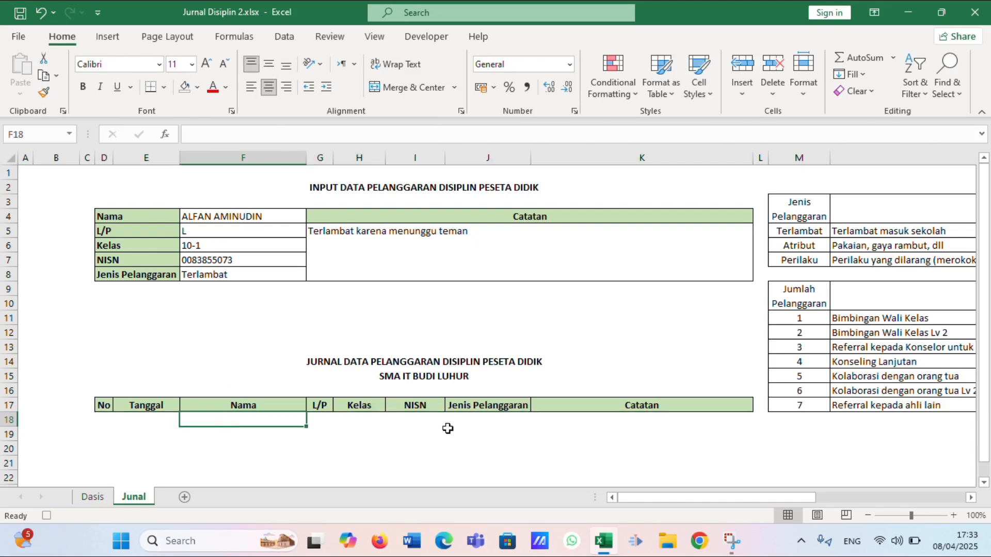
{"action": "left_click", "coordinate": [551, 419]}
{"action": "left_click", "coordinate": [251, 87]}
{"action": "left_click", "coordinate": [579, 416]}
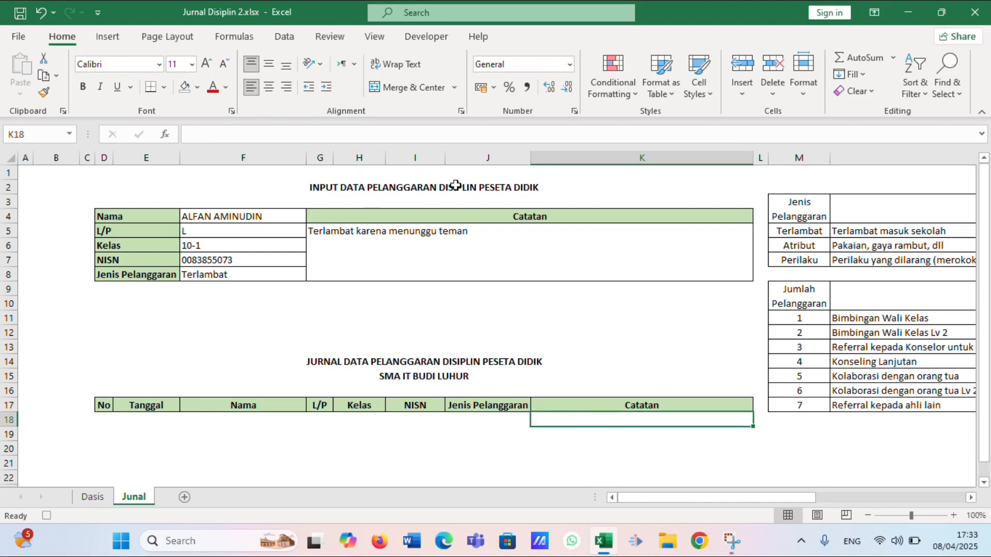
{"action": "left_click", "coordinate": [398, 67]}
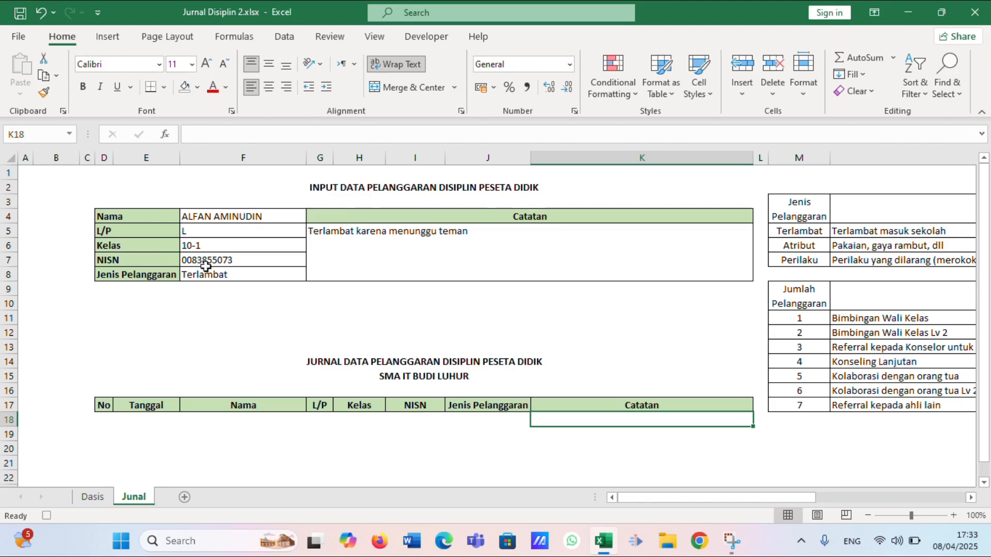
- Copy the blank range D16:K16 and paste it as values into D18:K18
{"action": "left_click_drag", "start_coordinate": [102, 390], "coordinate": [642, 390]}
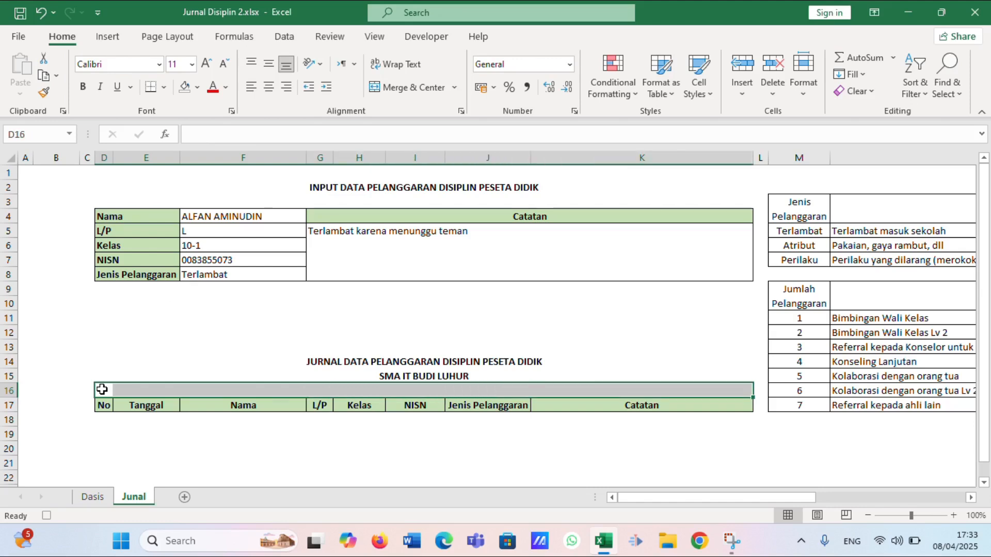
{"action": "right_click", "coordinate": [101, 390]}
{"action": "left_click", "coordinate": [141, 35]}
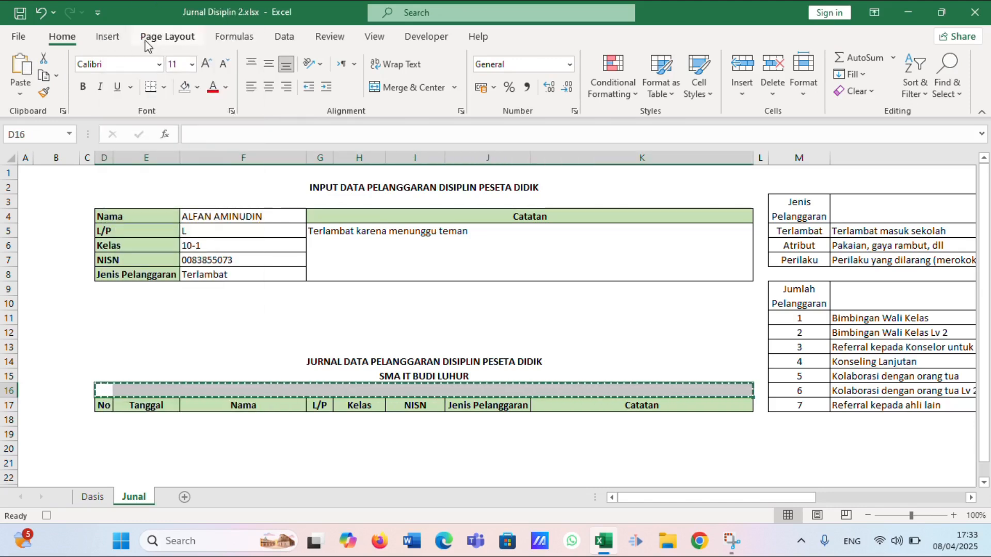
{"action": "left_click", "coordinate": [100, 416]}
{"action": "key", "text": "shift+Right"}
{"action": "key", "text": "shift+Right"}
{"action": "key", "text": "shift+Right"}
{"action": "key", "text": "shift+Right"}
{"action": "key", "text": "shift+Right"}
{"action": "key", "text": "shift+Right"}
{"action": "key", "text": "shift+Right"}
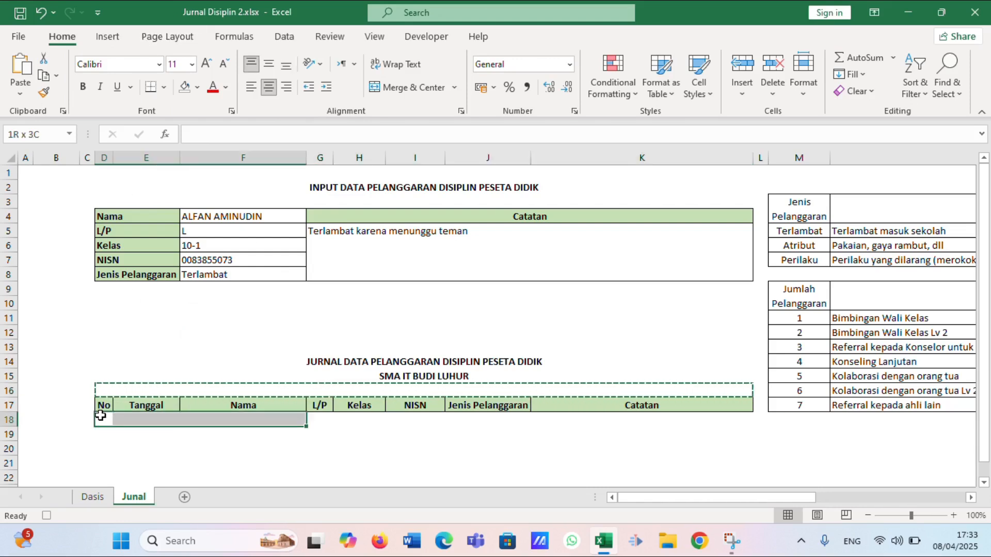
{"action": "right_click", "coordinate": [101, 416]}
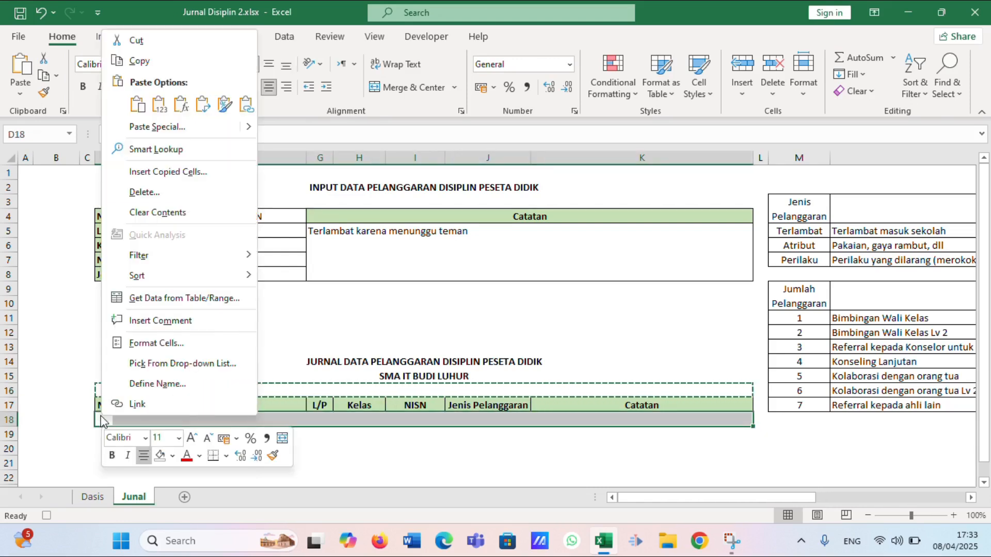
{"action": "left_click", "coordinate": [160, 101]}
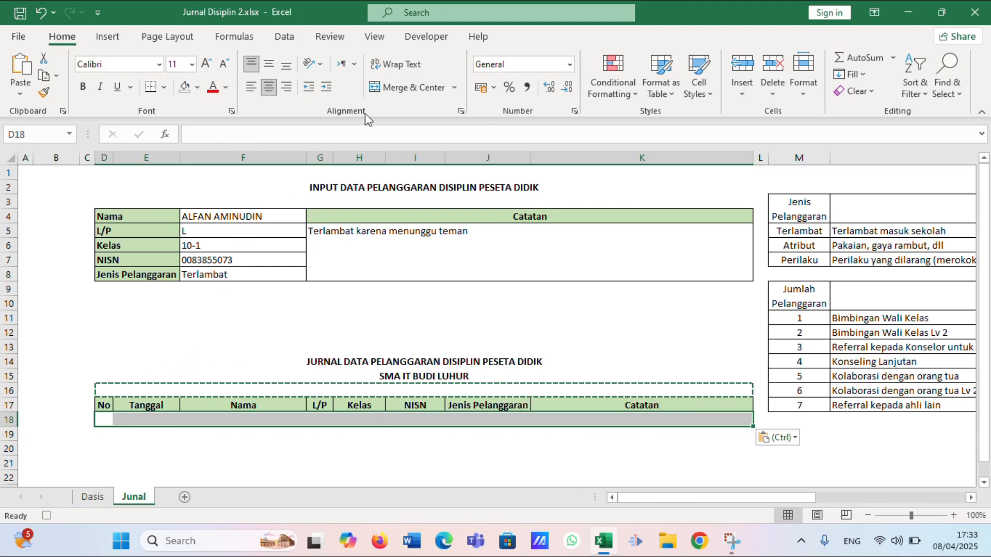
- Stop recording the macro
{"action": "left_click", "coordinate": [408, 37]}
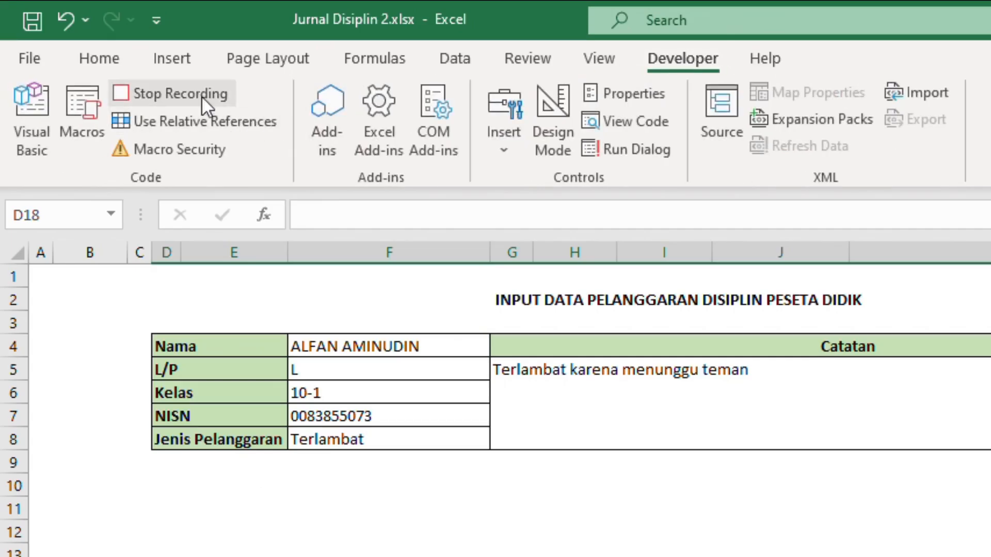
{"action": "left_click", "coordinate": [190, 88]}
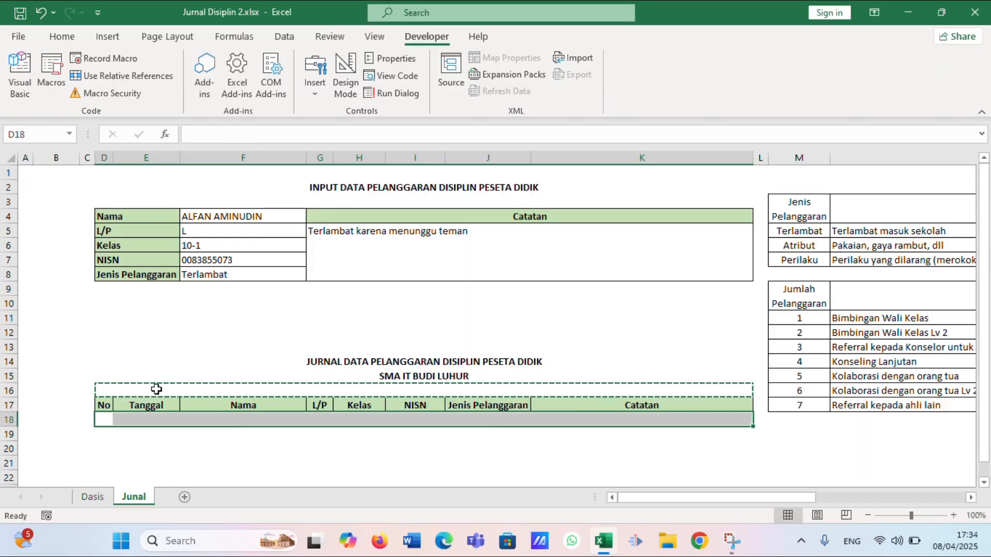
{"action": "left_click", "coordinate": [128, 388]}
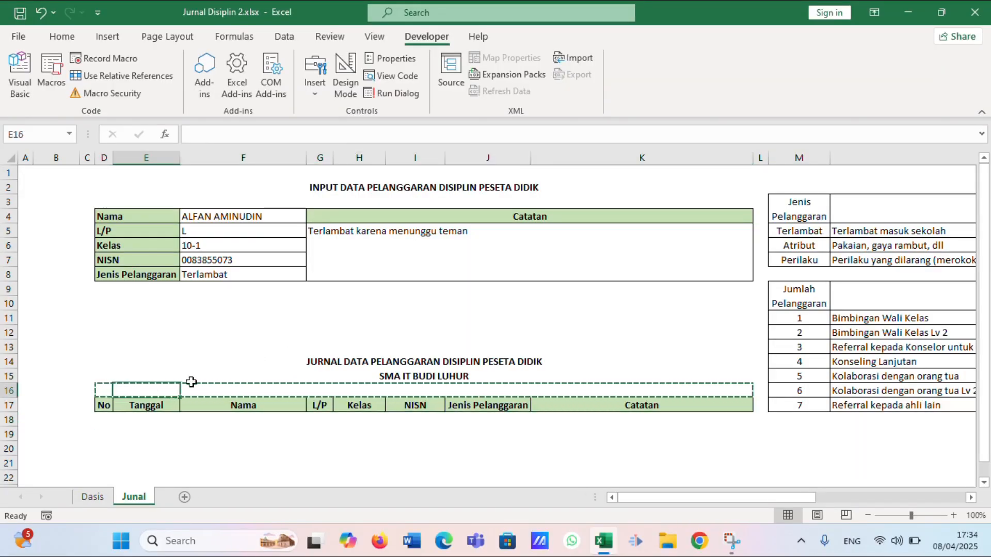
- Link F16 and G16 above the journal header to the form's Nama cell F4 and L/P cell F5
{"action": "left_click", "coordinate": [228, 388]}
{"action": "type", "text": "="}
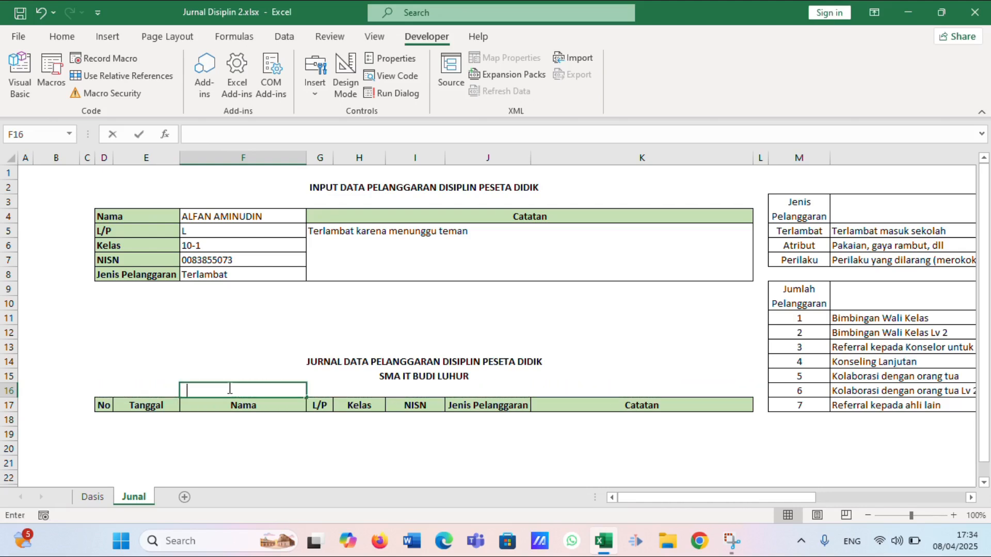
{"action": "left_click", "coordinate": [240, 214]}
{"action": "key", "text": "ctrl+Return"}
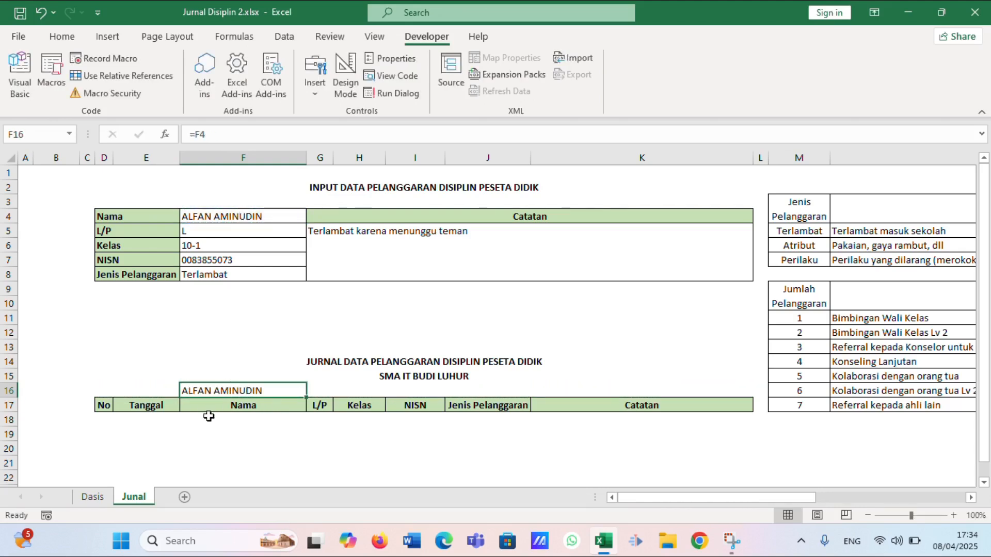
{"action": "left_click", "coordinate": [328, 389]}
{"action": "type", "text": "="}
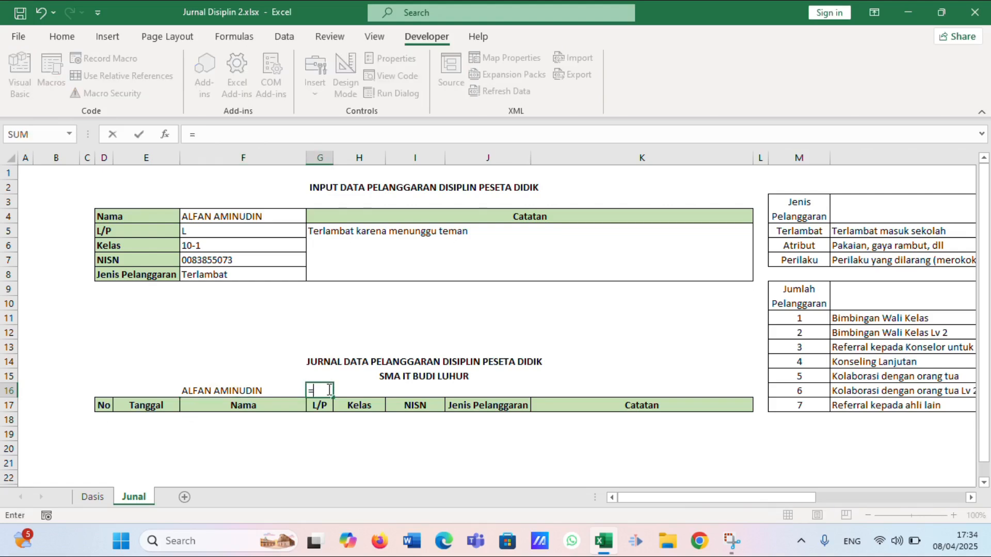
{"action": "left_click", "coordinate": [243, 232]}
{"action": "key", "text": "Tab"}
- Link H16 and I16 to the form's Kelas cell F6 and NISN cell F7
{"action": "type", "text": "="}
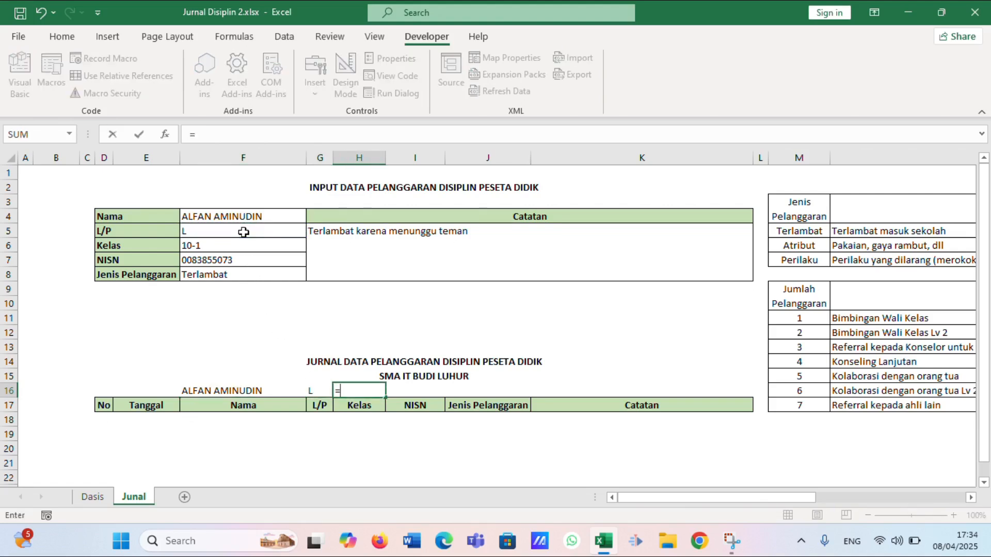
{"action": "left_click", "coordinate": [232, 247]}
{"action": "key", "text": "Tab"}
{"action": "type", "text": "="}
{"action": "left_click", "coordinate": [229, 252]}
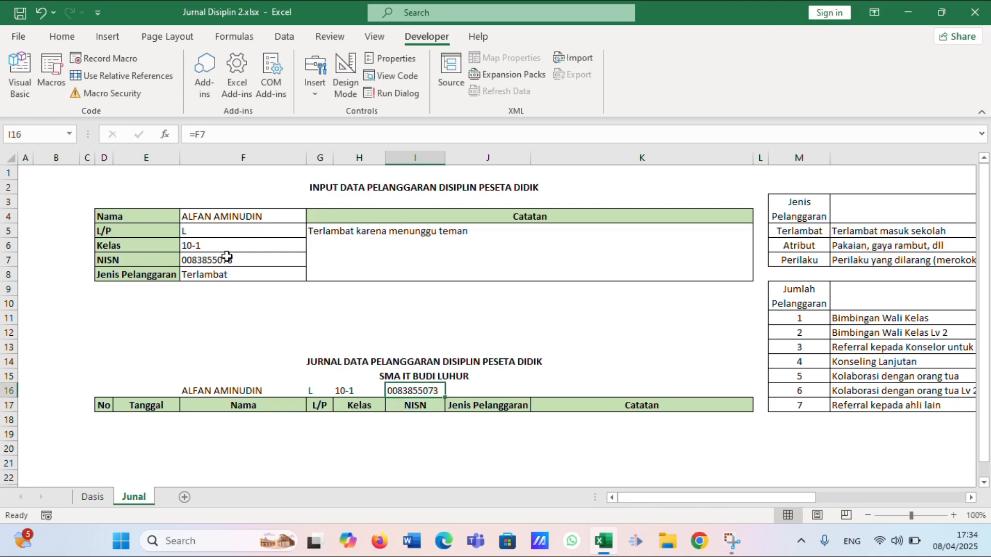
- Link J16 to the form's Jenis Pelanggaran cell F8 and K16 to the Catatan entry cell
{"action": "key", "text": "Tab"}
{"action": "type", "text": "="}
{"action": "left_click", "coordinate": [209, 280]}
{"action": "key", "text": "Tab"}
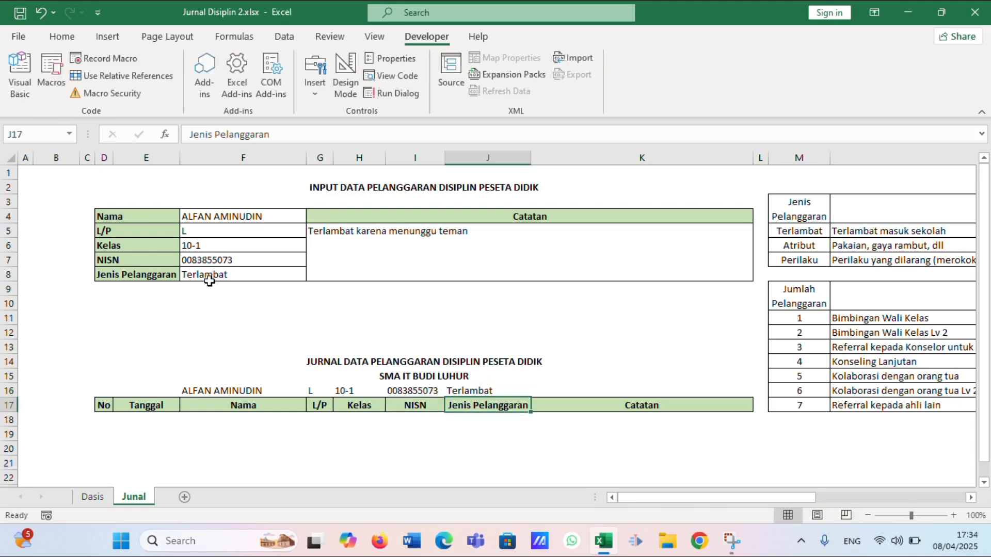
{"action": "type", "text": "="}
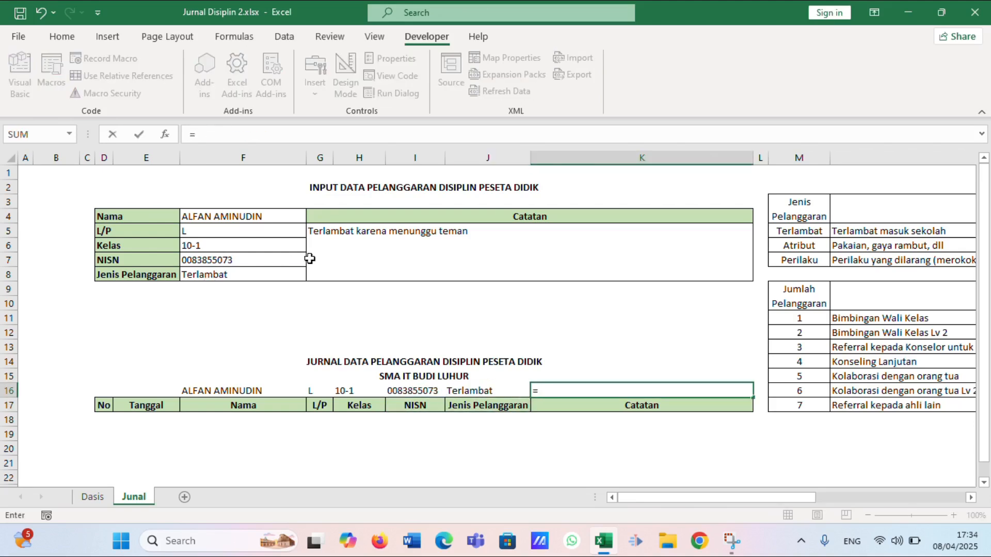
{"action": "left_click", "coordinate": [331, 253]}
{"action": "key", "text": "Return"}
- Enter =NOW() in E16 above the Tanggal header and autofit column E to the content
{"action": "key", "text": "Up"}
{"action": "key", "text": "Left"}
{"action": "key", "text": "Left"}
{"action": "key", "text": "Left"}
{"action": "key", "text": "Left"}
{"action": "key", "text": "Left"}
{"action": "key", "text": "Left"}
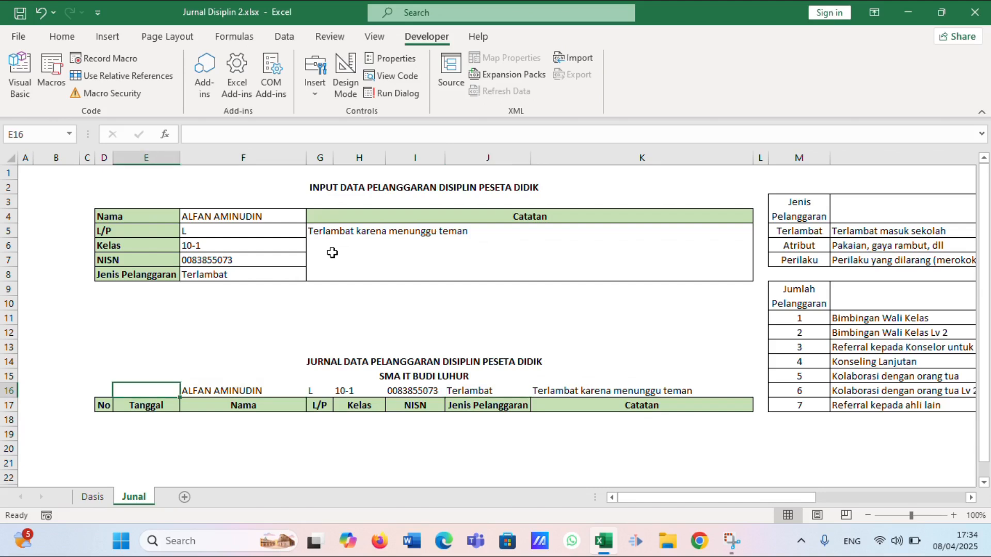
{"action": "type", "text": "=NOW()"}
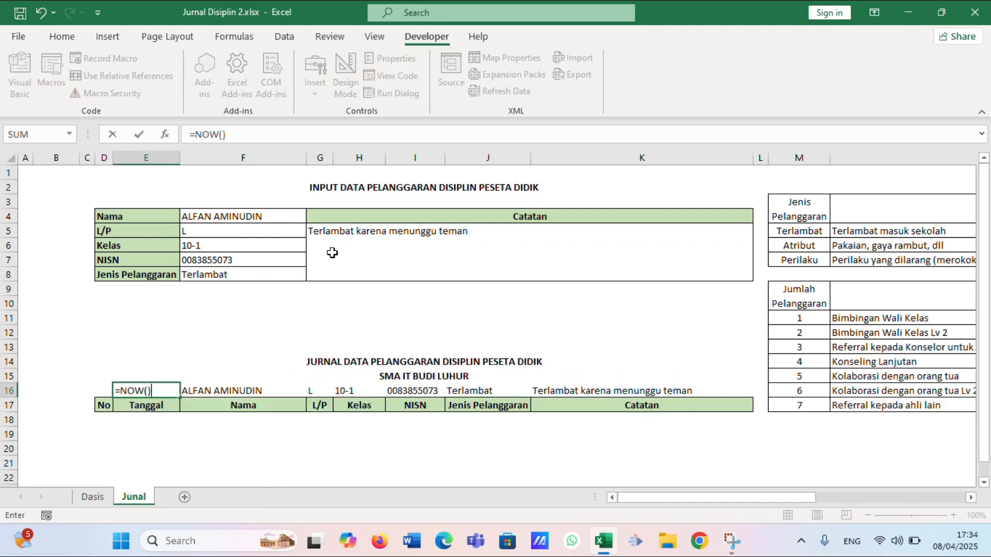
{"action": "key", "text": "Return"}
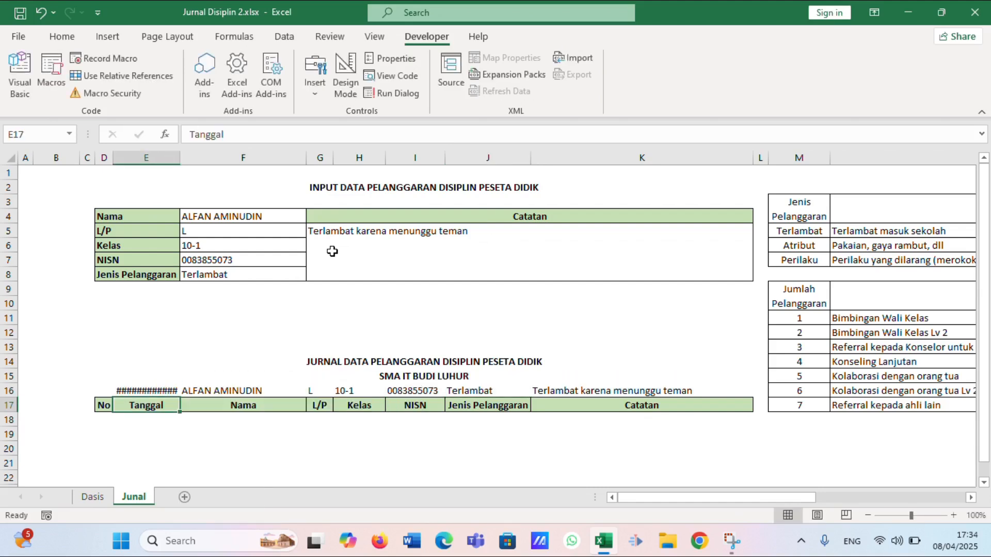
{"action": "double_click", "coordinate": [181, 158]}
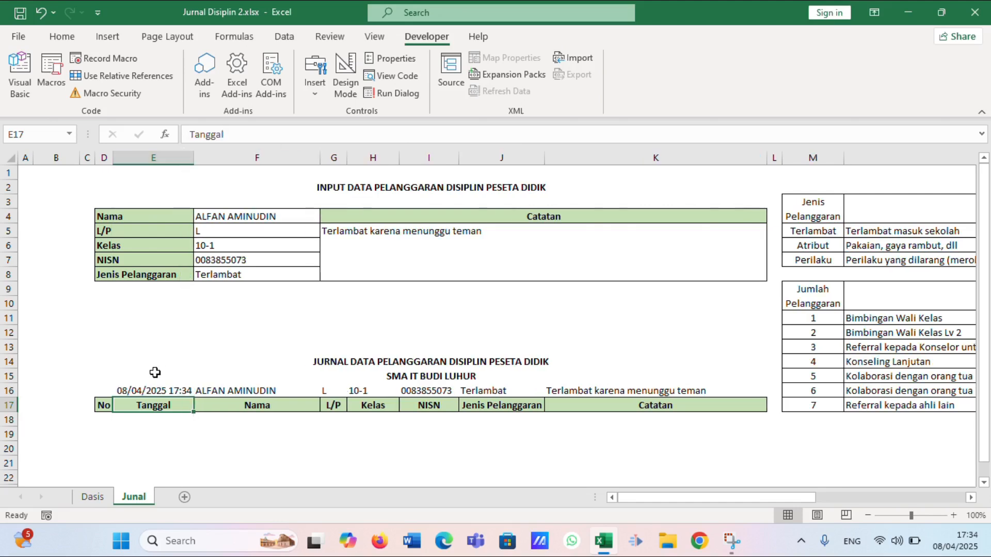
- Change the E16 formula to =TEXT(NOW();"dd/mm/yyyy") and narrow column E slightly
{"action": "left_click", "coordinate": [178, 390]}
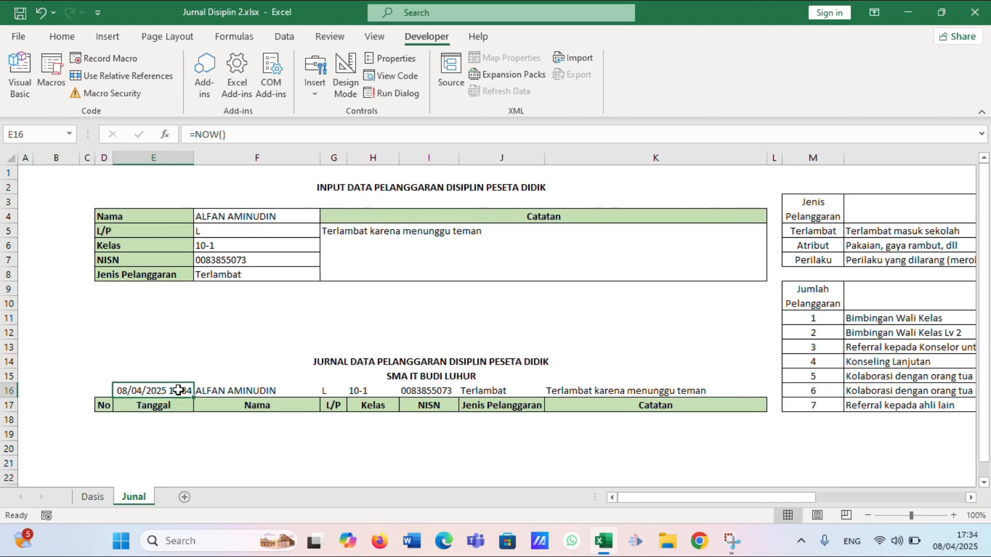
{"action": "double_click", "coordinate": [131, 388]}
{"action": "type", "text": "TEXT("}
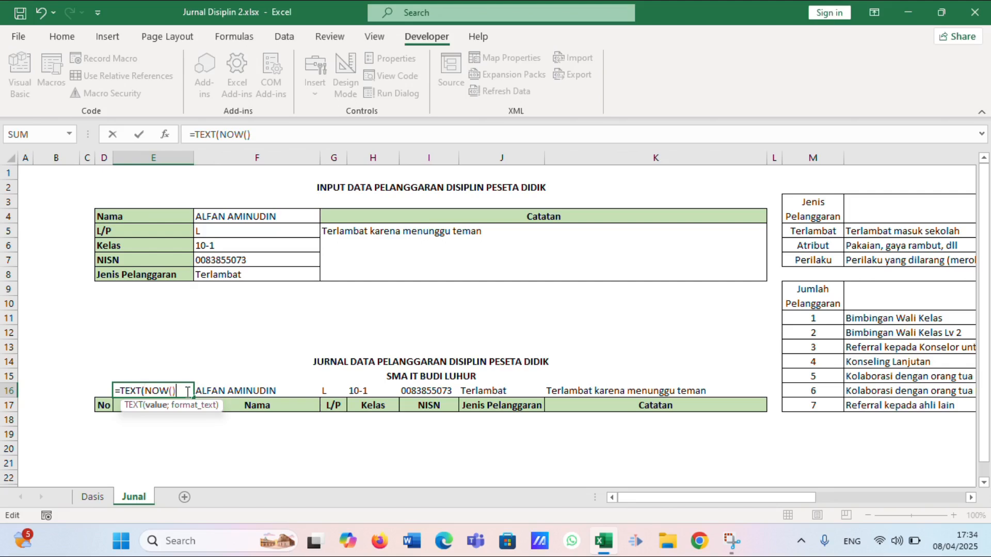
{"action": "type", "text": ";\"dd/mm/yy"}
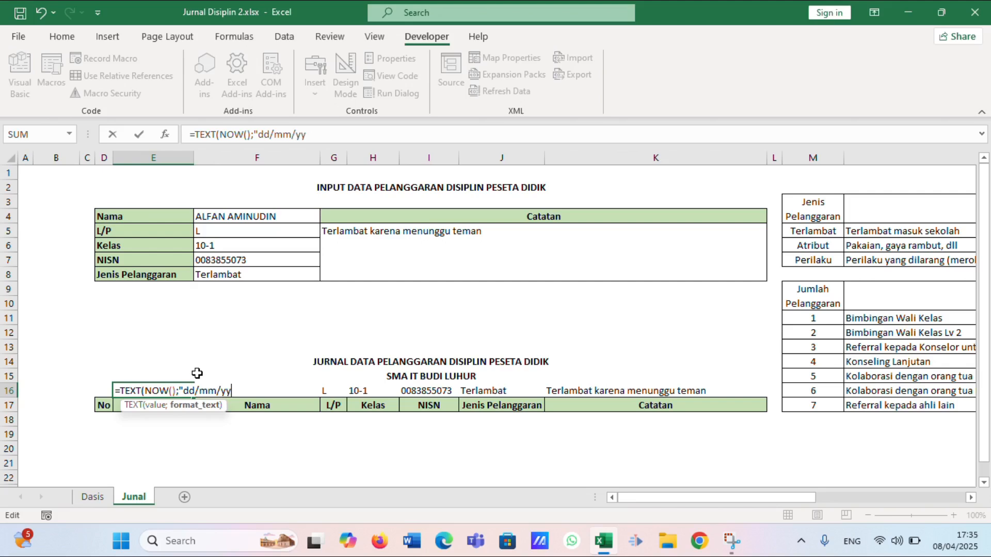
{"action": "type", "text": "yy\")"}
{"action": "key", "text": "Return"}
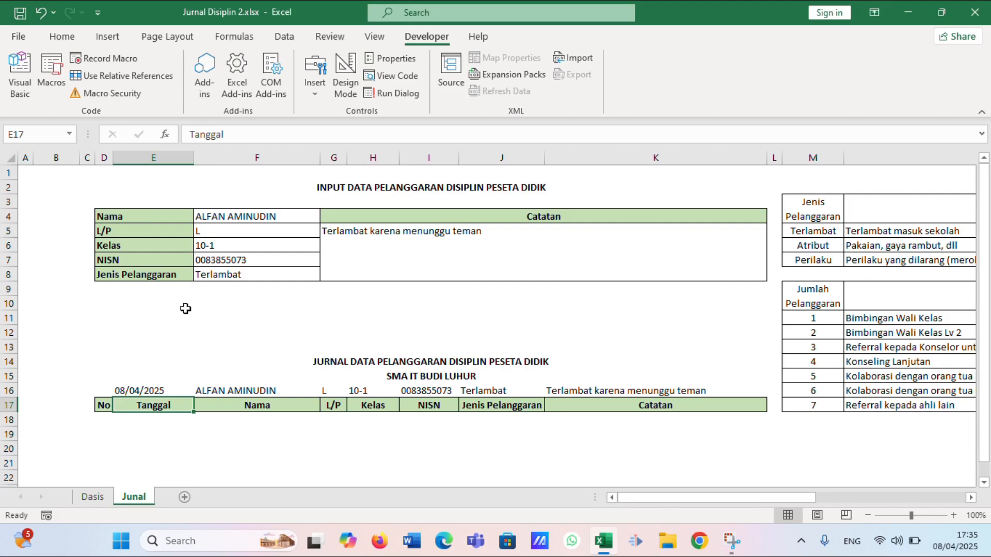
{"action": "mouse_move", "coordinate": [193, 163]}
{"action": "left_mouse_down"}
{"action": "mouse_move", "coordinate": [176, 163]}
{"action": "mouse_move", "coordinate": [186, 158]}
{"action": "left_mouse_up"}
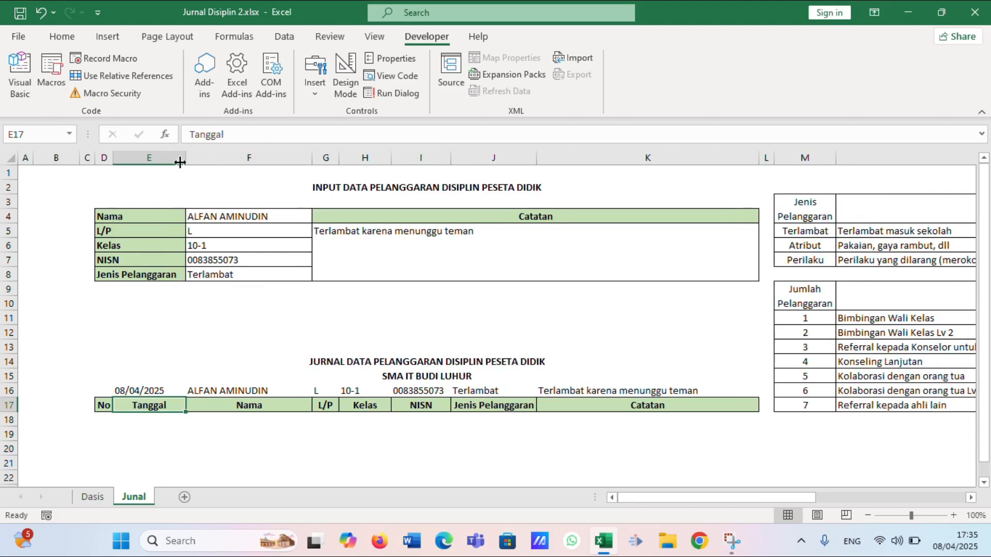
- Enter =COUNTA(E:E) in D16 above the No header to count the entries in the Tanggal column
{"action": "left_click", "coordinate": [98, 392]}
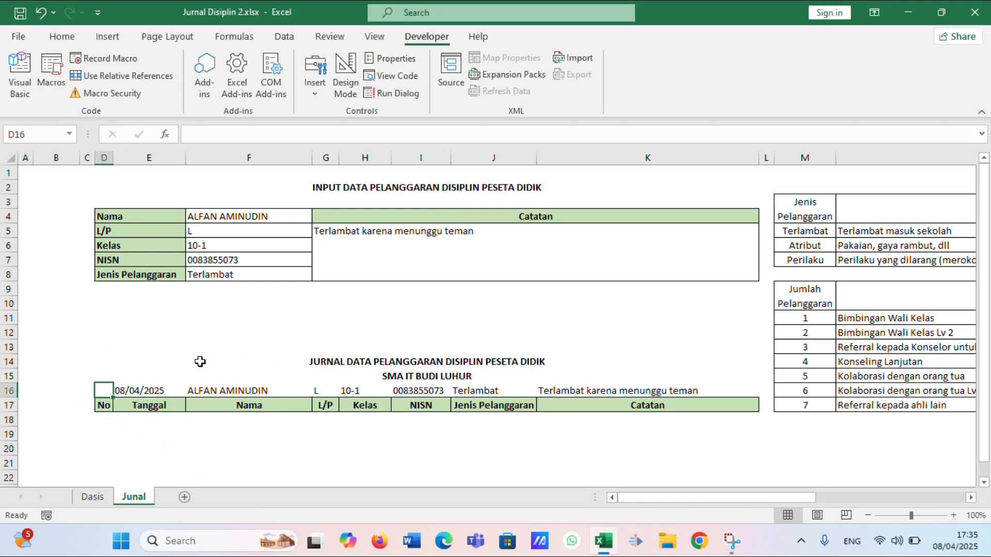
{"action": "type", "text": "=COUNTA"}
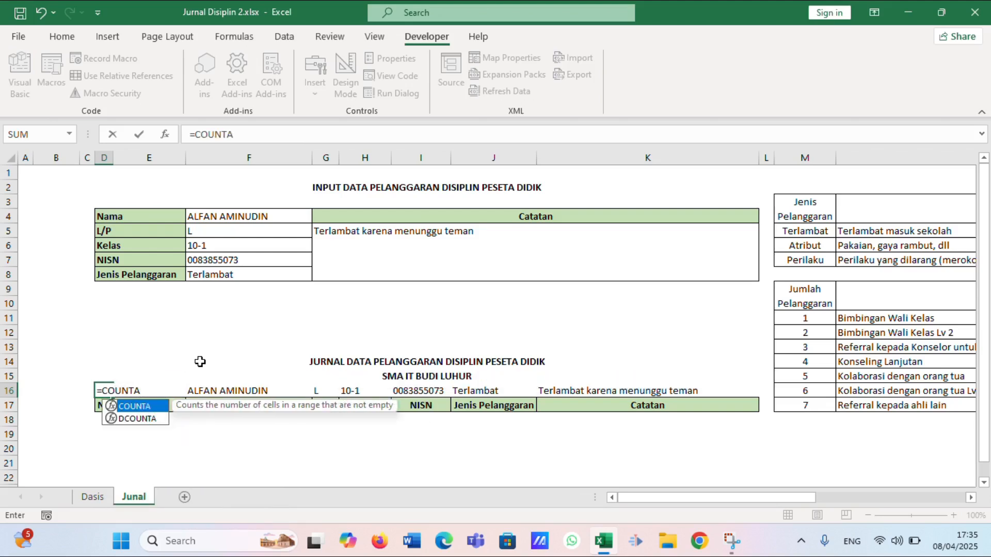
{"action": "type", "text": "("}
{"action": "left_click", "coordinate": [88, 157]}
{"action": "double_click", "coordinate": [240, 135]}
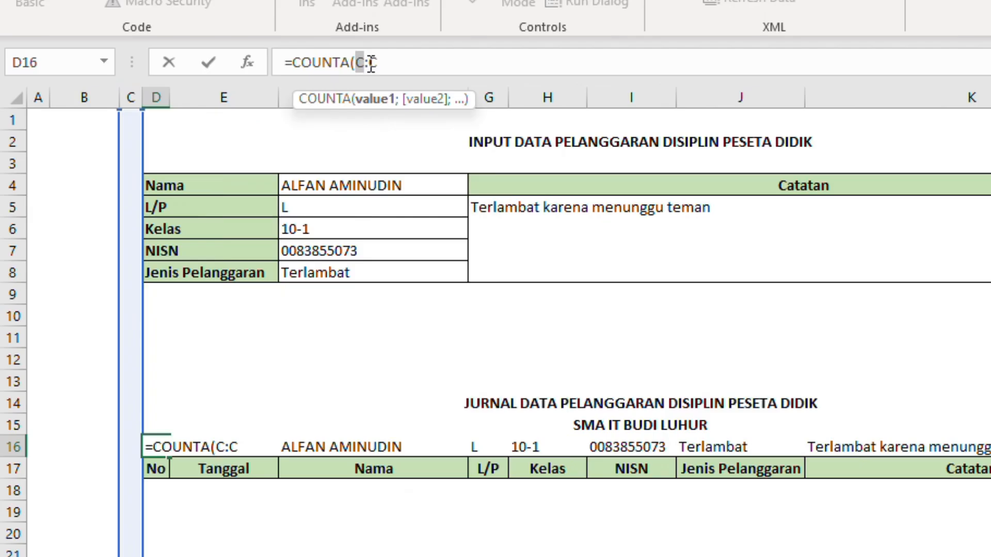
{"action": "type", "text": "E:C"}
{"action": "double_click", "coordinate": [248, 135]}
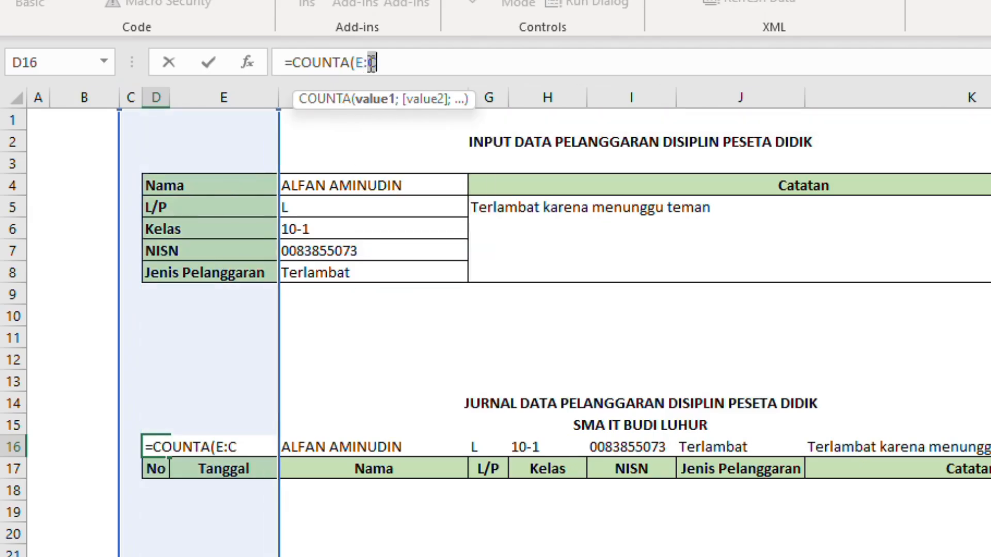
{"action": "type", "text": "E)"}
{"action": "key", "text": "Return"}
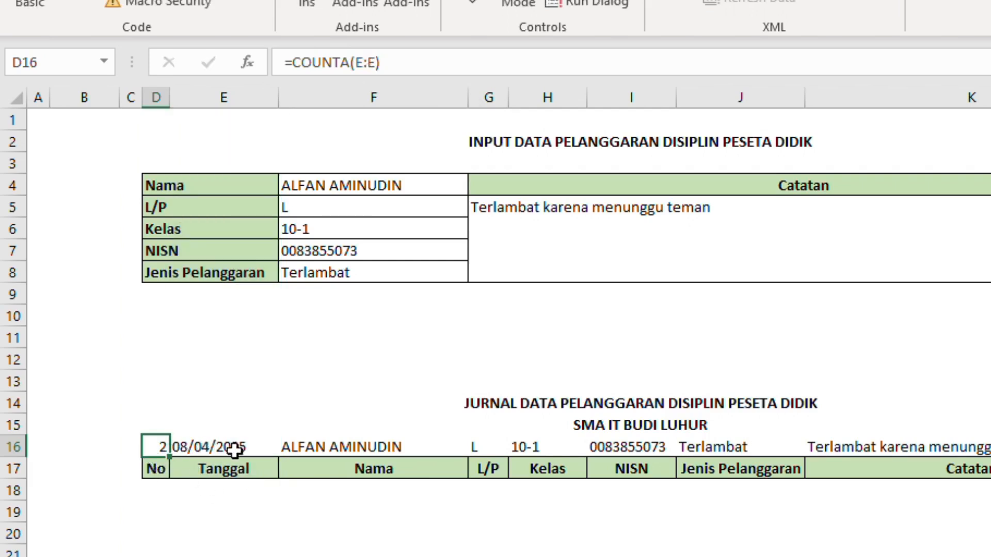
- Subtract 1 from the D16 formula so it reads =COUNTA(E:E)-1
{"action": "left_click", "coordinate": [425, 68]}
{"action": "type", "text": "-1"}
{"action": "key", "text": "Return"}
{"action": "key", "text": "Up"}
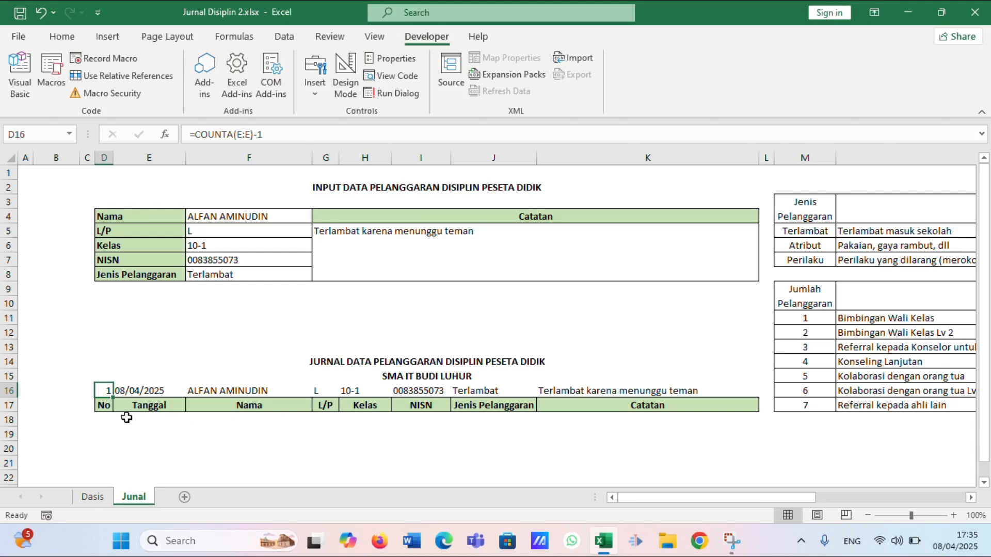
- Draw a rounded rectangle about 1.85 cm by 5.29 cm below the Catatan box and apply the light gold theme style
{"action": "left_click", "coordinate": [107, 37]}
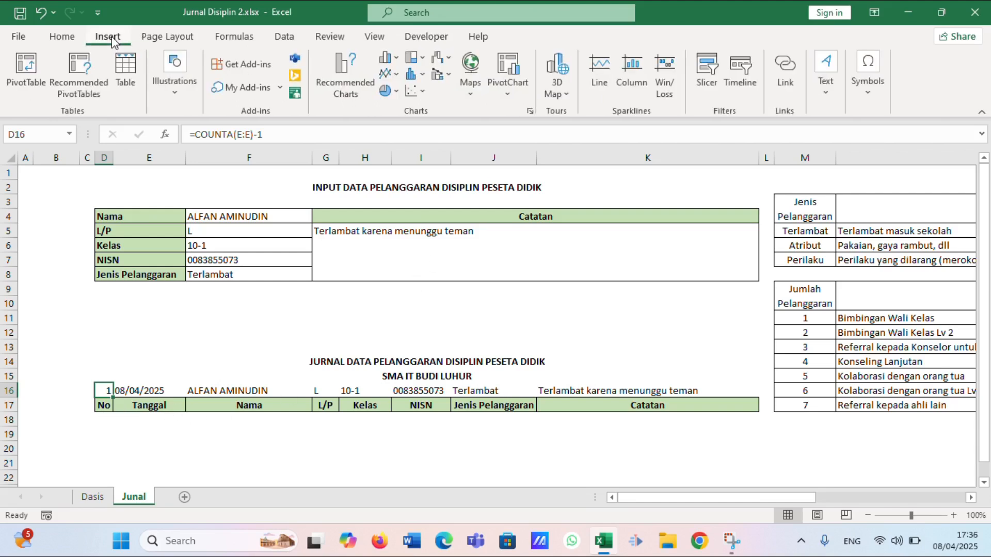
{"action": "left_click", "coordinate": [174, 83]}
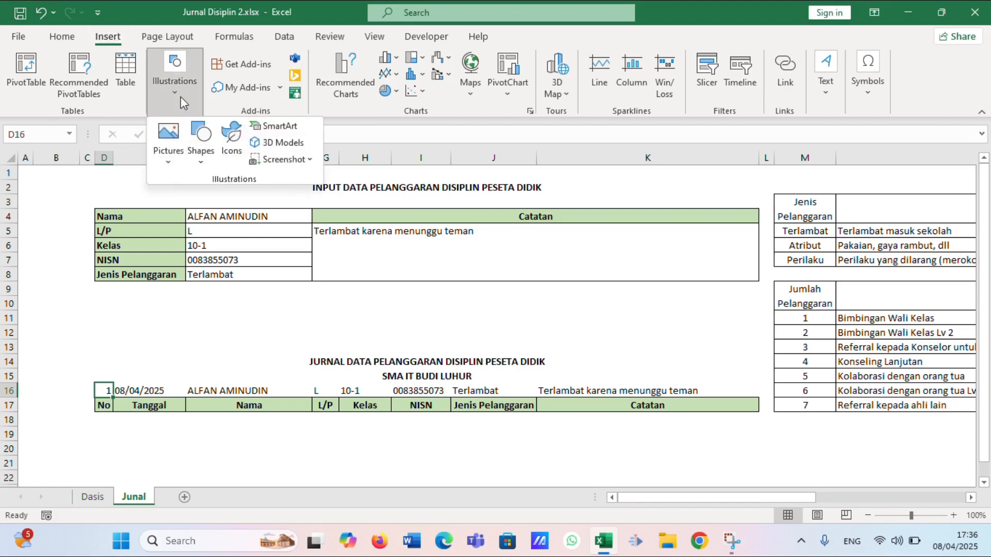
{"action": "left_click", "coordinate": [209, 164]}
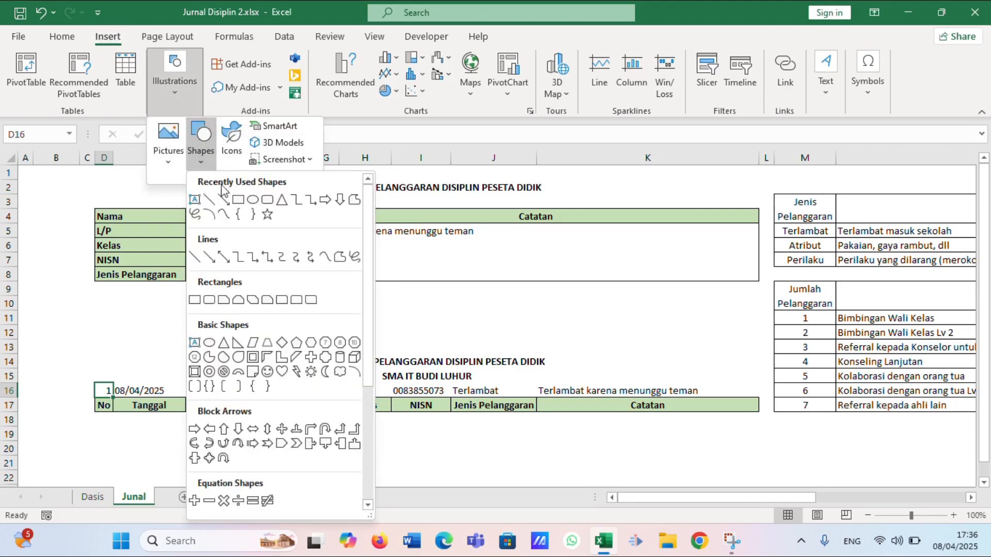
{"action": "left_click", "coordinate": [267, 200]}
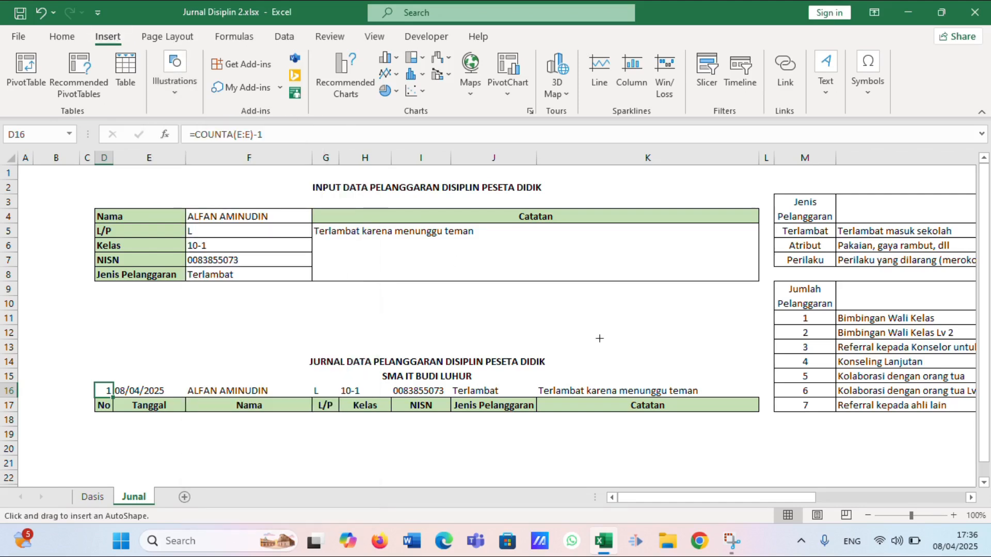
{"action": "left_click", "coordinate": [610, 284]}
{"action": "left_click_drag", "start_coordinate": [684, 320], "coordinate": [756, 312]}
{"action": "left_click_drag", "start_coordinate": [683, 355], "coordinate": [682, 334]}
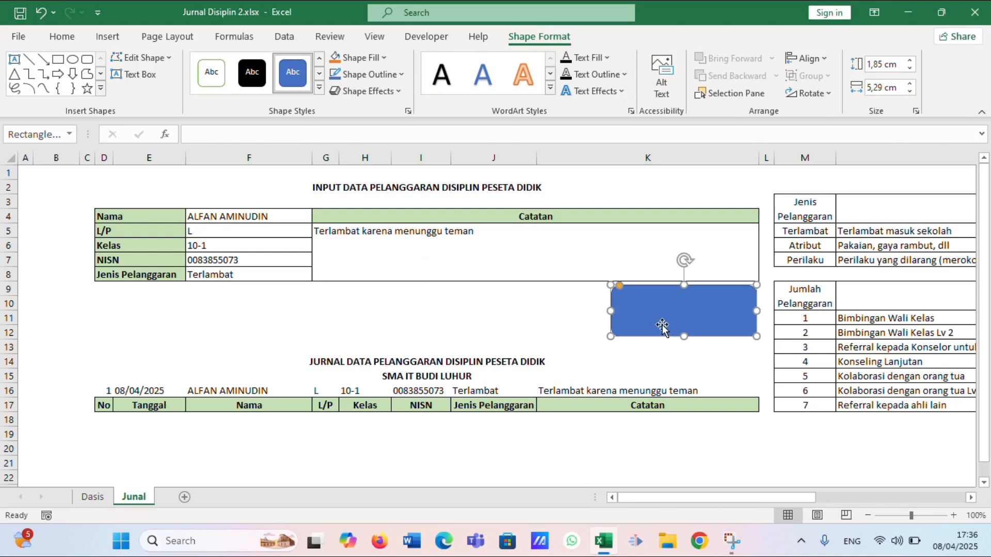
{"action": "left_click", "coordinate": [319, 92]}
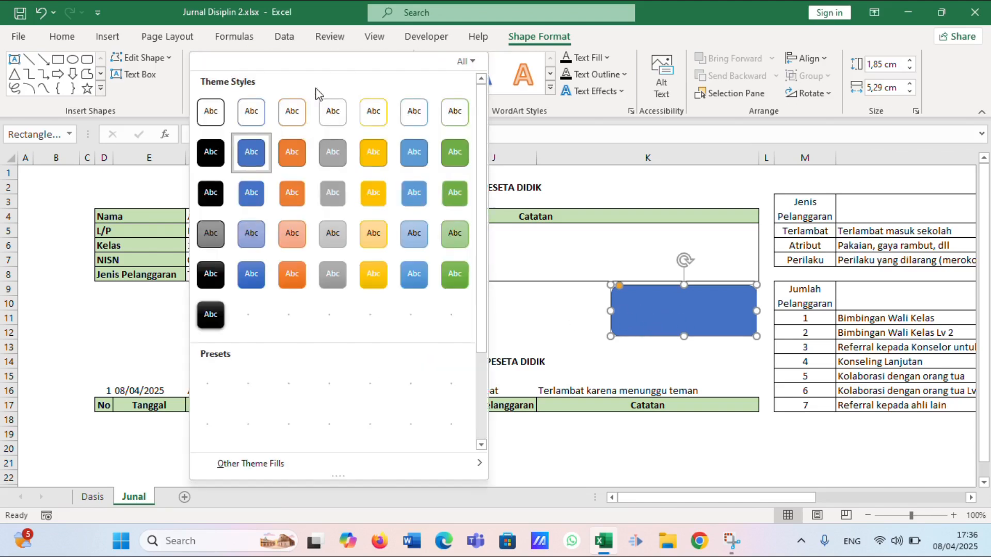
{"action": "left_click", "coordinate": [374, 235]}
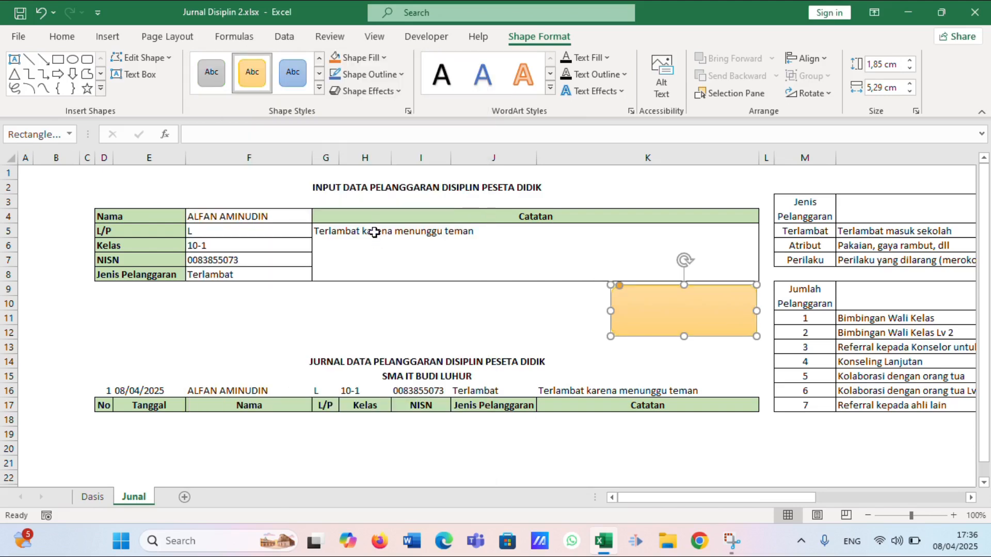
- Label the rounded rectangle "Simpan", centre the text vertically and horizontally, and make it bold
{"action": "right_click", "coordinate": [651, 318]}
{"action": "left_click", "coordinate": [700, 252]}
{"action": "left_click", "coordinate": [71, 39]}
{"action": "left_click", "coordinate": [268, 65]}
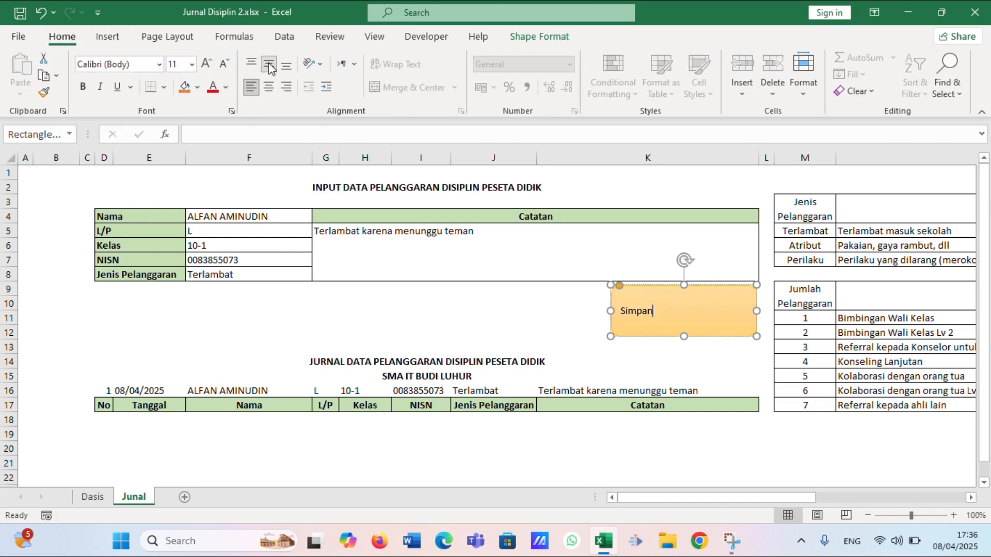
{"action": "left_click", "coordinate": [268, 87]}
{"action": "key", "text": "ctrl+a"}
{"action": "key", "text": "ctrl+b"}
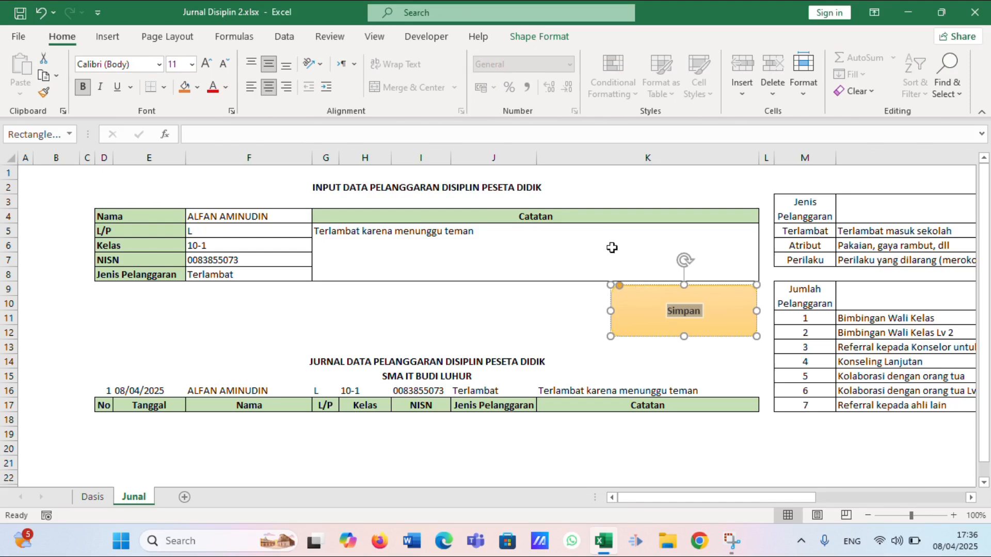
- Enlarge the "Simpan" text by three font size steps and shrink the rounded rectangle around it
{"action": "left_click", "coordinate": [202, 66]}
{"action": "left_click", "coordinate": [202, 66]}
{"action": "left_click", "coordinate": [202, 66]}
{"action": "left_click_drag", "start_coordinate": [610, 336], "coordinate": [651, 327]}
{"action": "left_click", "coordinate": [601, 320]}
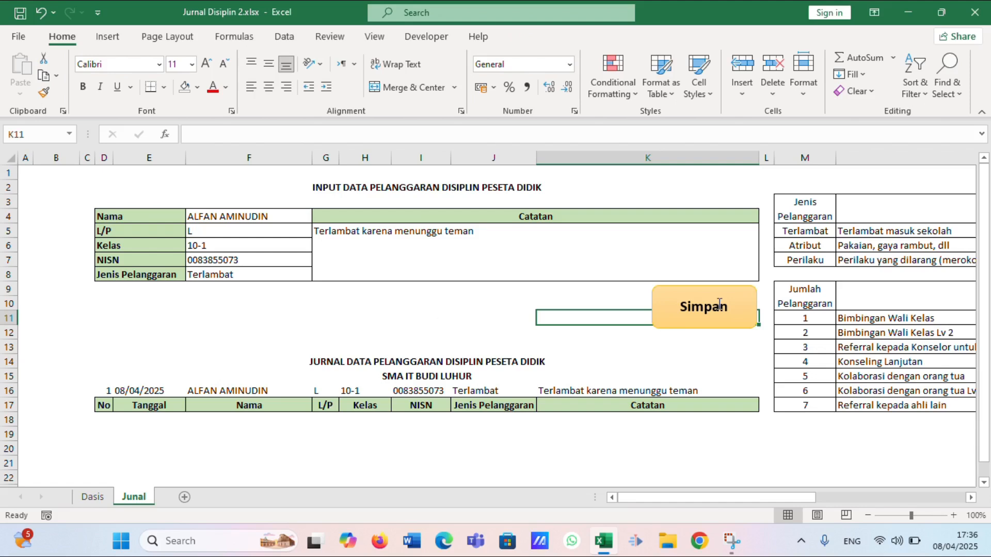
- Assign the Jurnal macro to the Simpan shape and run it to save the current form entry to the journal
{"action": "right_click", "coordinate": [663, 324]}
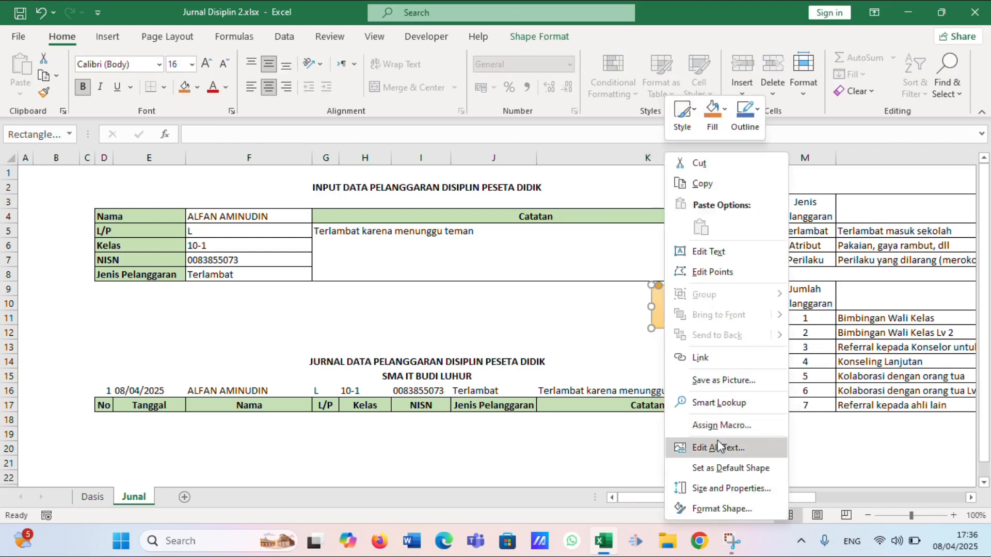
{"action": "left_click", "coordinate": [721, 425]}
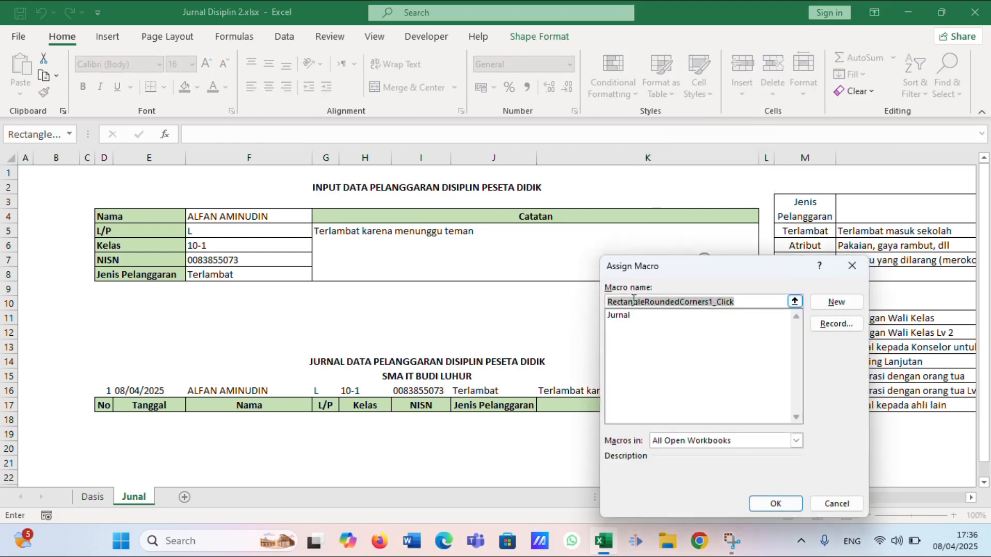
{"action": "left_click", "coordinate": [623, 315]}
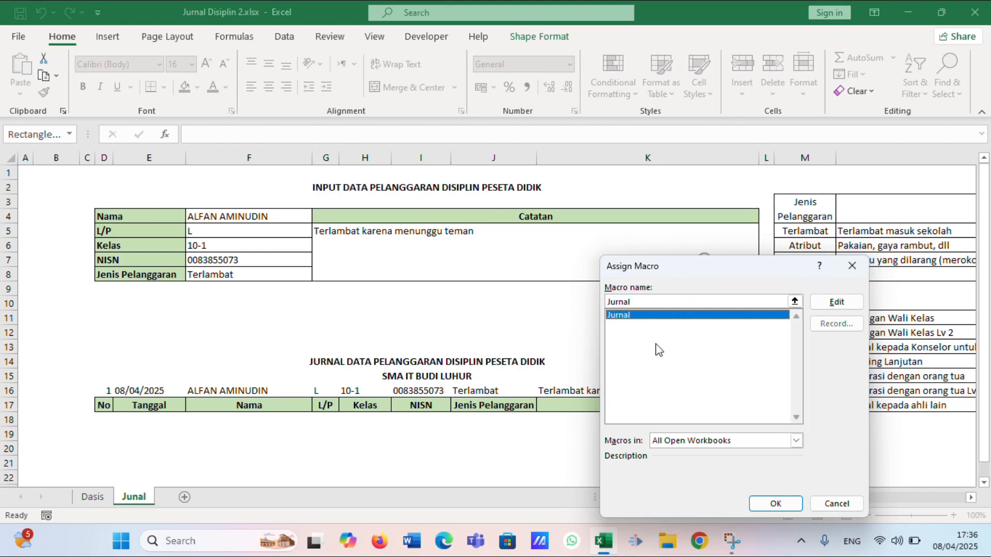
{"action": "left_click", "coordinate": [774, 503]}
{"action": "left_click", "coordinate": [543, 333]}
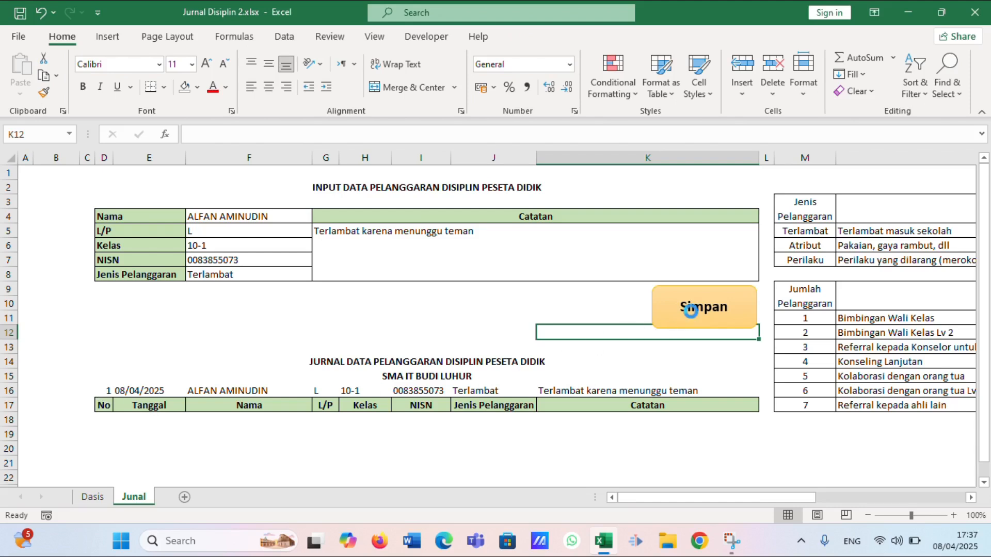
{"action": "left_click", "coordinate": [691, 315]}
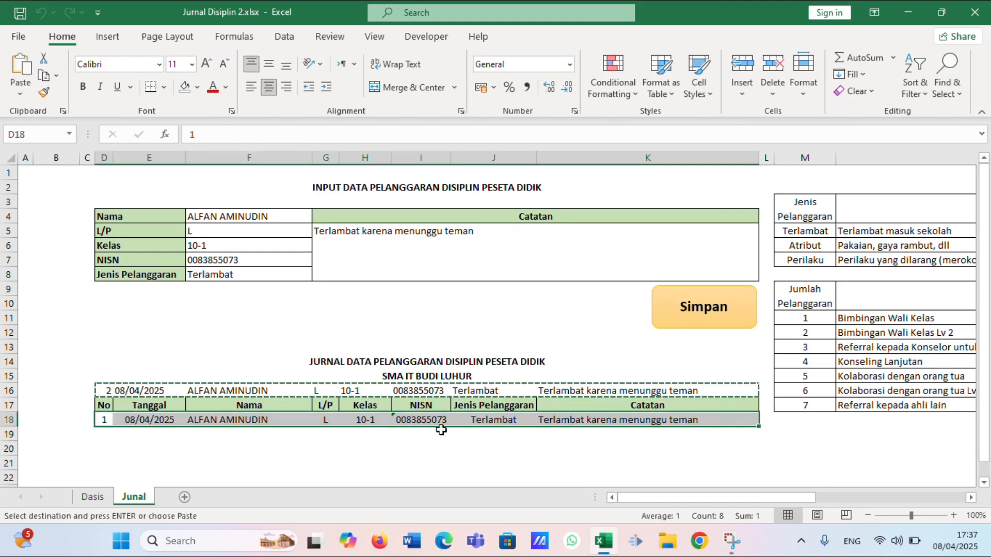
- Choose the fifth student shown in the Nama list and set Jenis Pelanggaran to Perilaku in the entry form
{"action": "left_click", "coordinate": [232, 219]}
{"action": "left_click", "coordinate": [319, 217]}
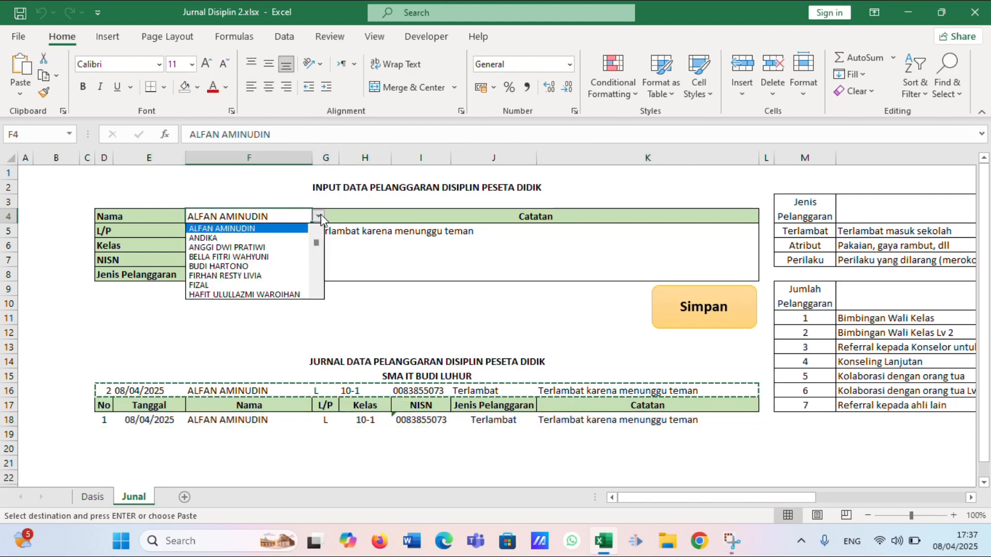
{"action": "left_click", "coordinate": [291, 266]}
{"action": "left_click", "coordinate": [250, 335]}
{"action": "left_click", "coordinate": [249, 273]}
{"action": "left_click", "coordinate": [320, 274]}
{"action": "left_click", "coordinate": [293, 305]}
- Replace the Catatan text with "Tidur saat belajar mapel IPA" and save the entry with the Simpan shape
{"action": "left_click", "coordinate": [382, 253]}
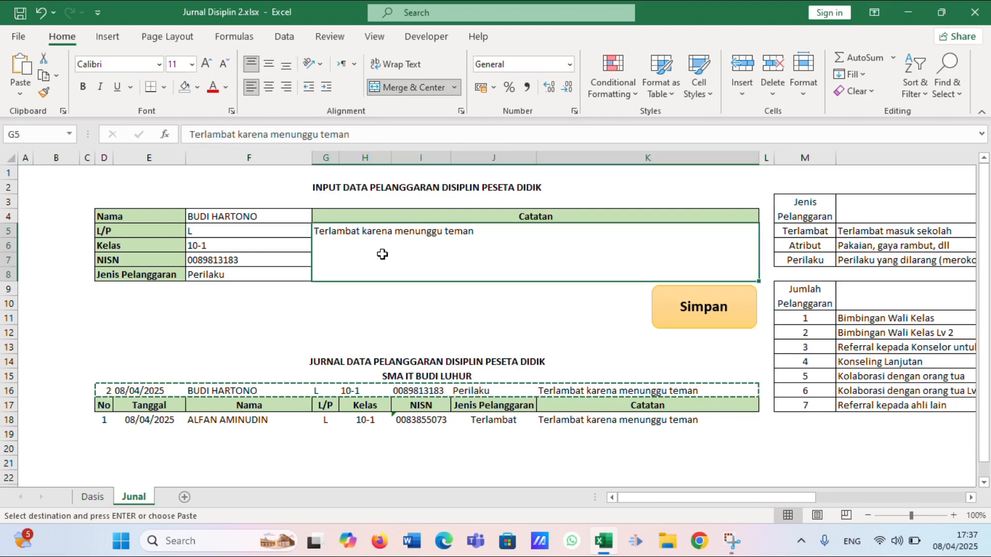
{"action": "type", "text": "Tidur saat belajar map"}
{"action": "key", "text": "Return"}
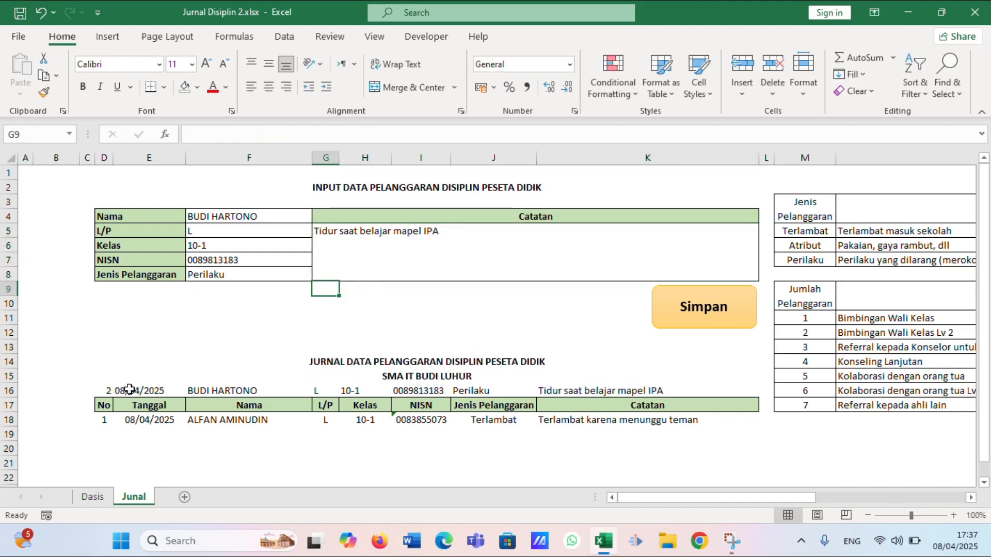
{"action": "left_click", "coordinate": [689, 312]}
- Make the font of the helper formula row D16:K16 white to hide it above the journal header
{"action": "left_click", "coordinate": [105, 391]}
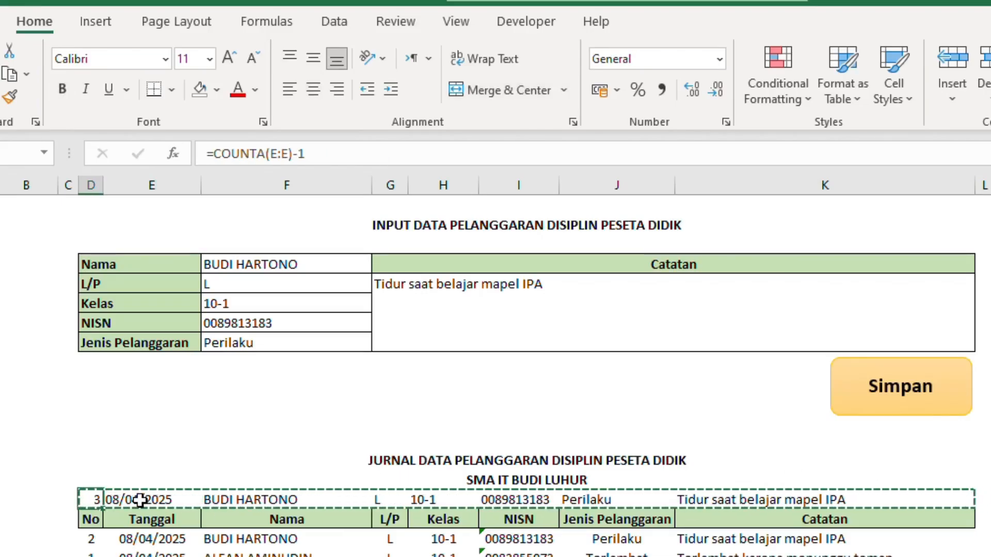
{"action": "key", "text": "ctrl+shift+Right"}
{"action": "left_click", "coordinate": [252, 91]}
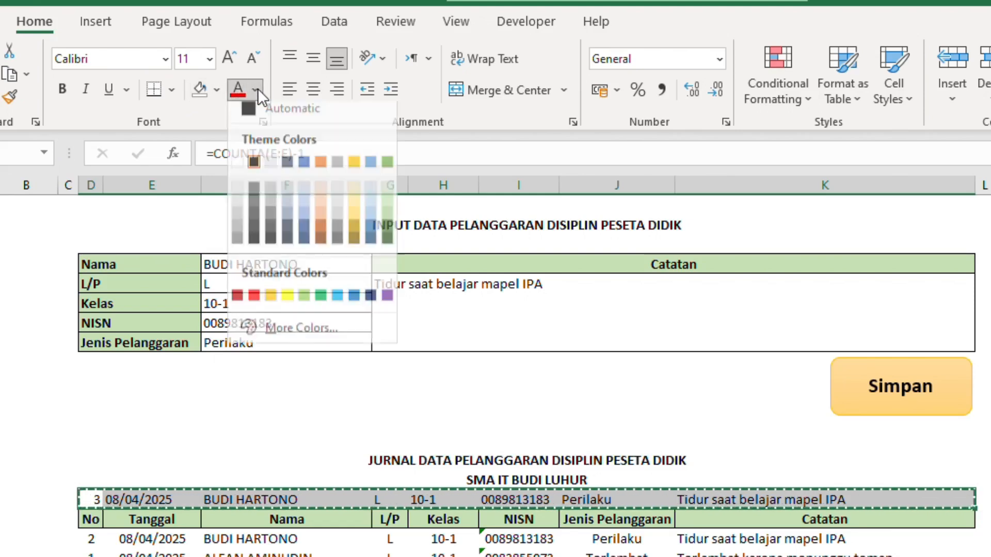
{"action": "left_click", "coordinate": [237, 172]}
{"action": "left_click", "coordinate": [250, 386]}
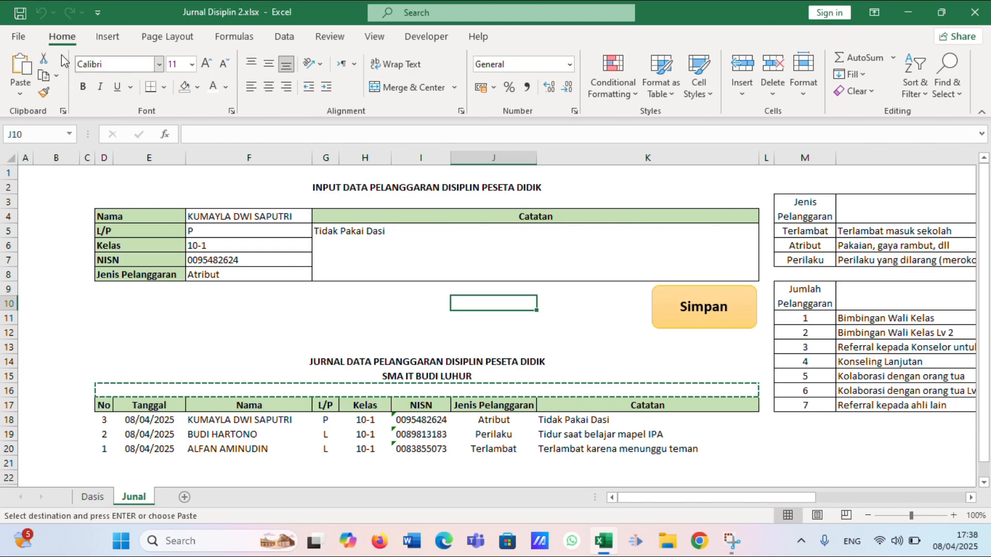
- Save the workbook as an Excel Macro-Enabled Workbook named "Jurnal Disiplin Kelas.xlsm" in the 7 Kebiasaan folder and close it
{"action": "left_click", "coordinate": [24, 41]}
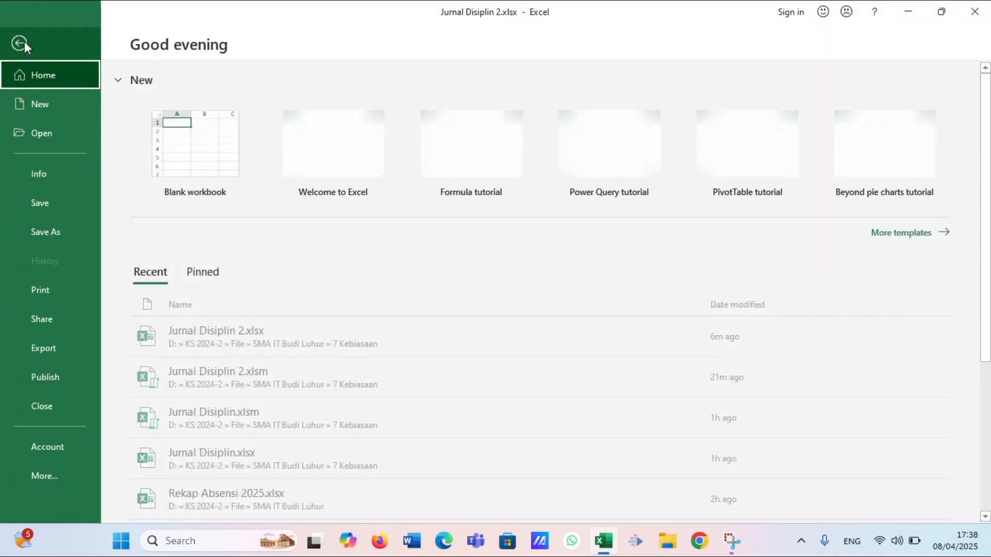
{"action": "left_click", "coordinate": [63, 234]}
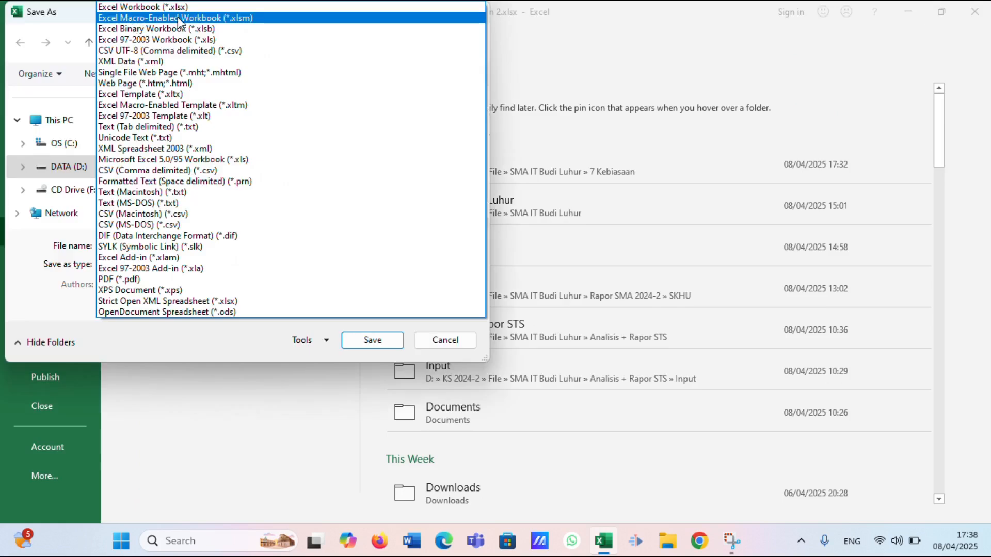
{"action": "left_click", "coordinate": [178, 19]}
{"action": "double_click", "coordinate": [159, 244]}
{"action": "key", "text": "Left"}
{"action": "key", "text": "Left"}
{"action": "key", "text": "Left"}
{"action": "key", "text": "Left"}
{"action": "key", "text": "BackSpace"}
{"action": "type", "text": "Kelas"}
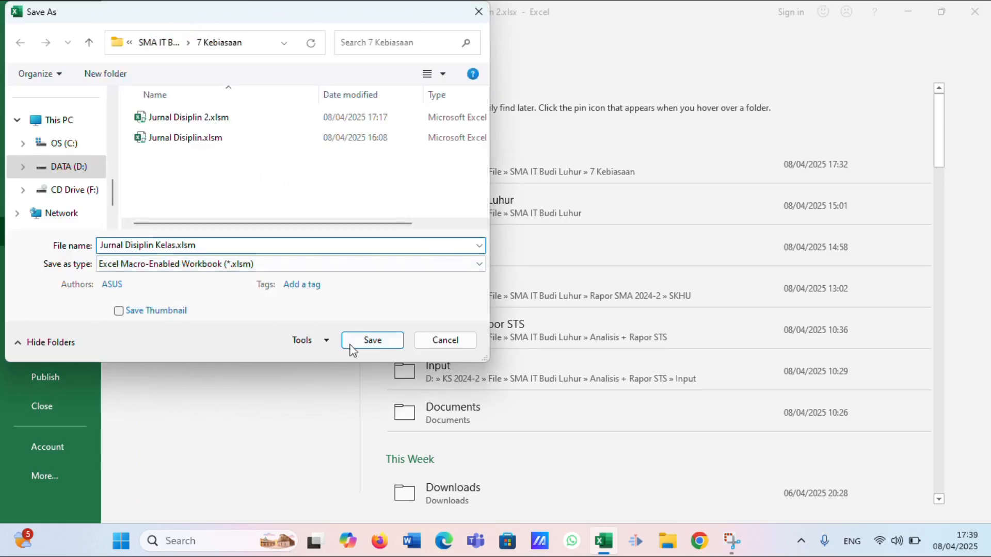
{"action": "left_click", "coordinate": [374, 344]}
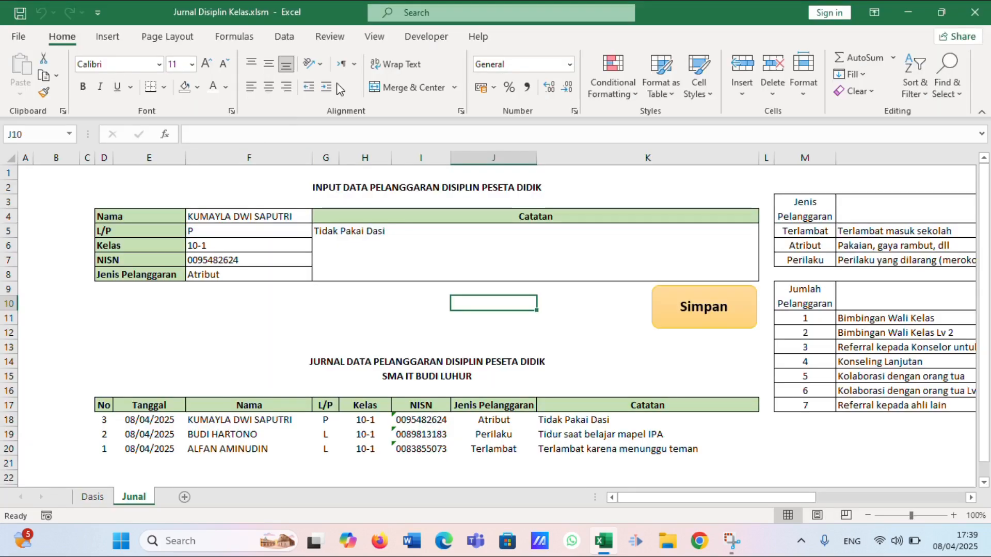
{"action": "left_click", "coordinate": [976, 13]}
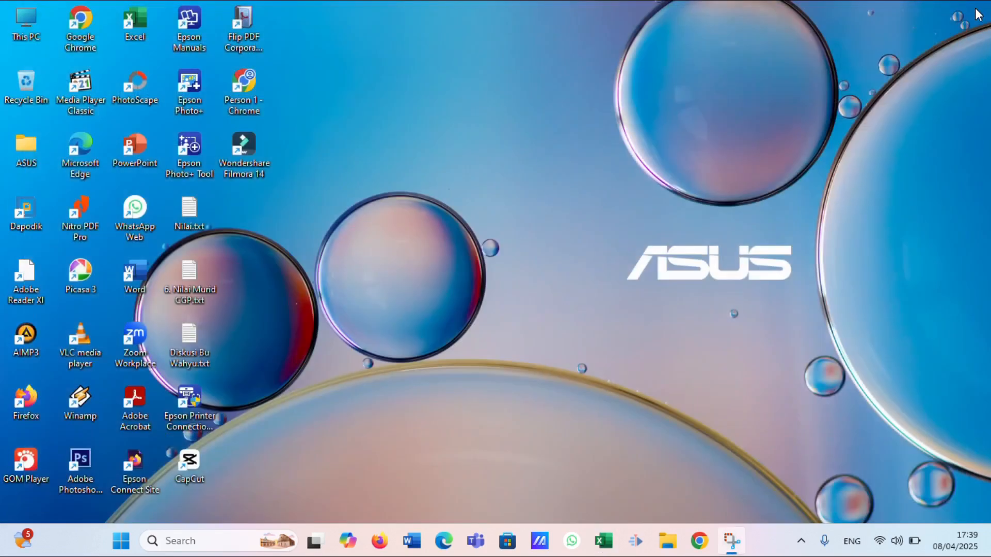